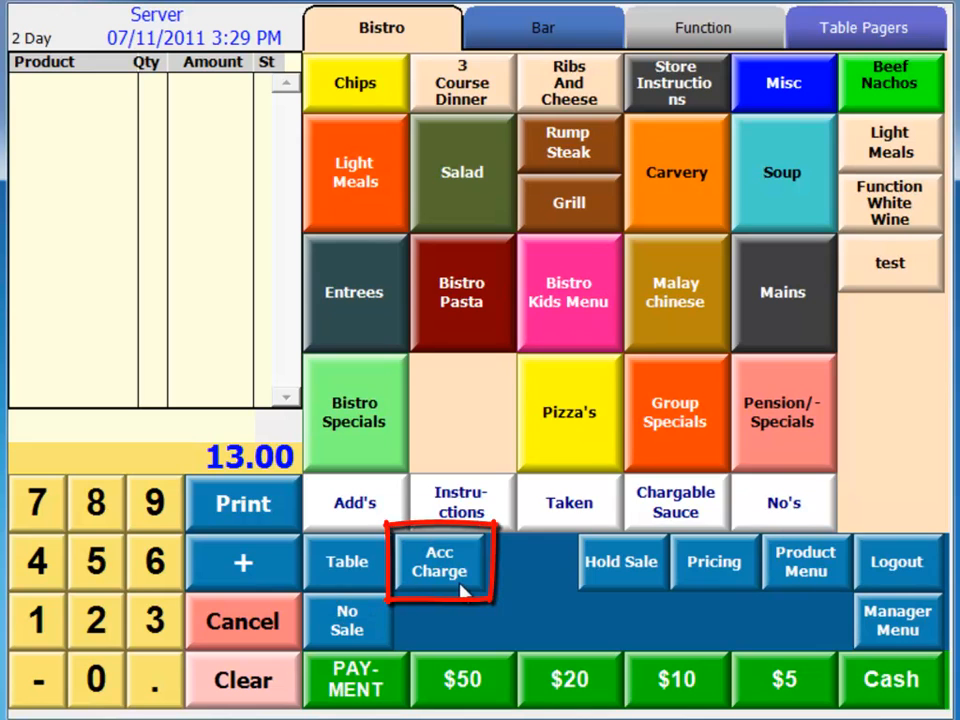
# - Open the customer account for the entered account number and review its account details and last sale
pyautogui.click(462, 578)
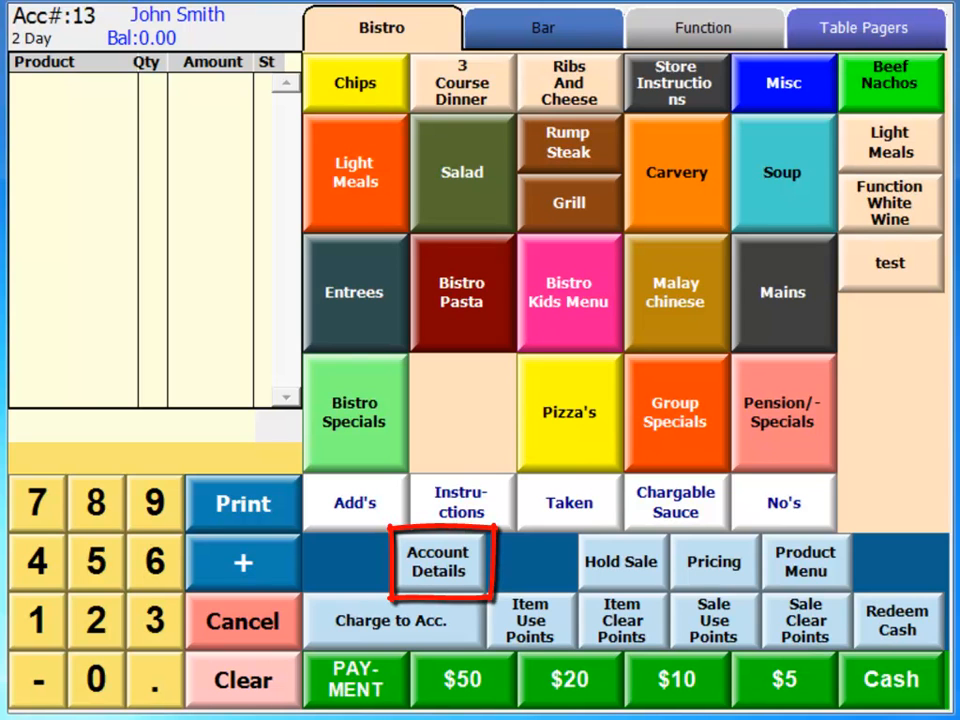
pyautogui.click(474, 566)
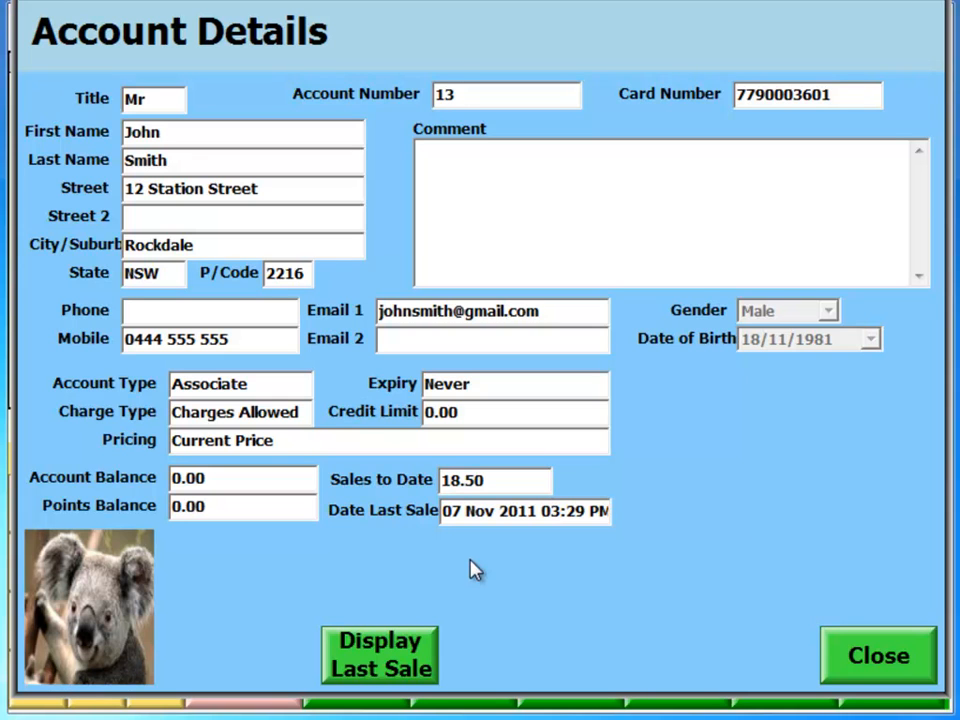
pyautogui.click(388, 651)
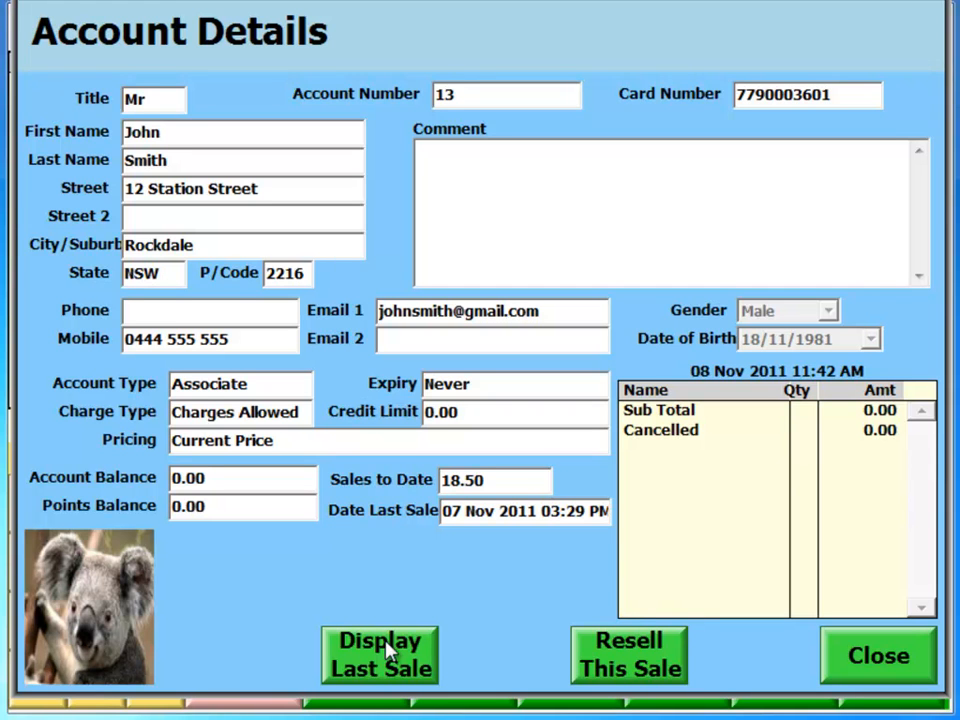
pyautogui.click(385, 667)
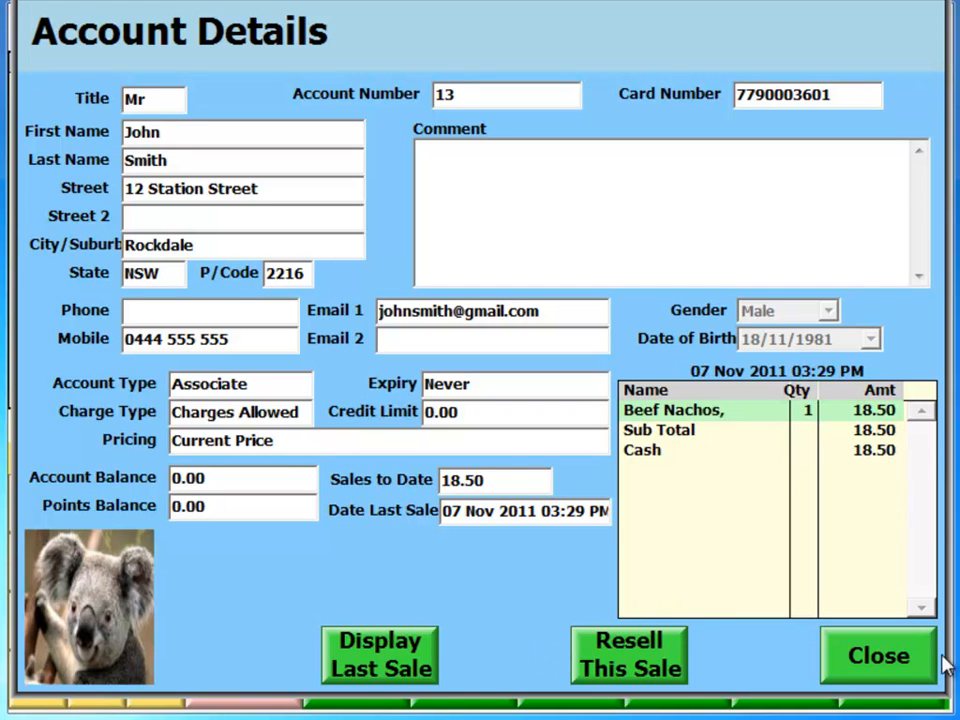
pyautogui.click(868, 672)
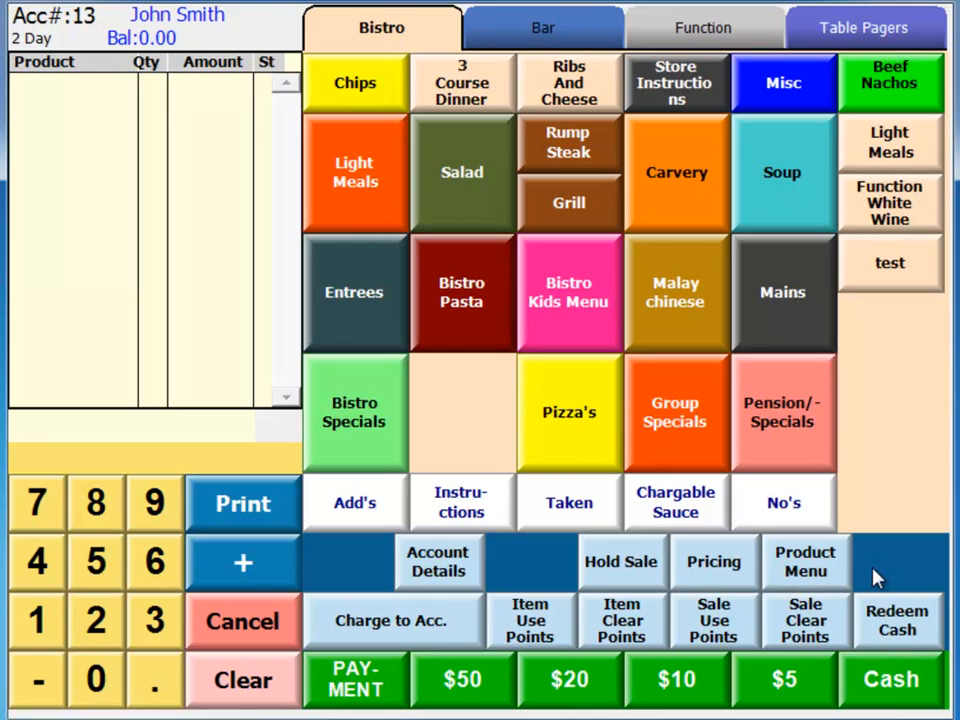
# - Sell one Beef Nachos on the open account and take 18.50 in cash for it
pyautogui.click(888, 88)
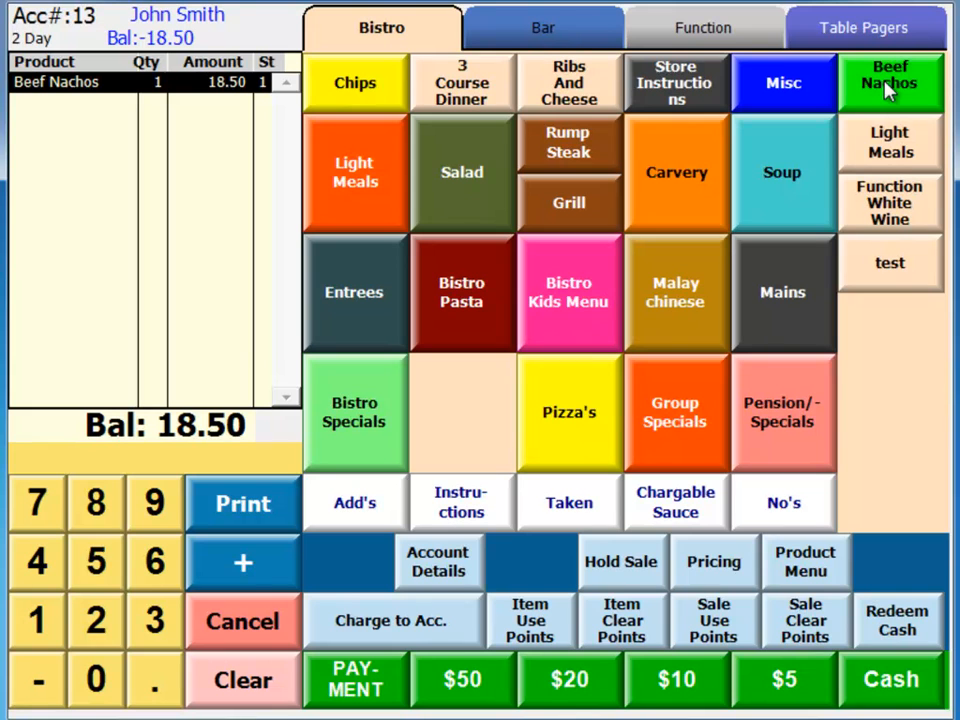
pyautogui.click(908, 686)
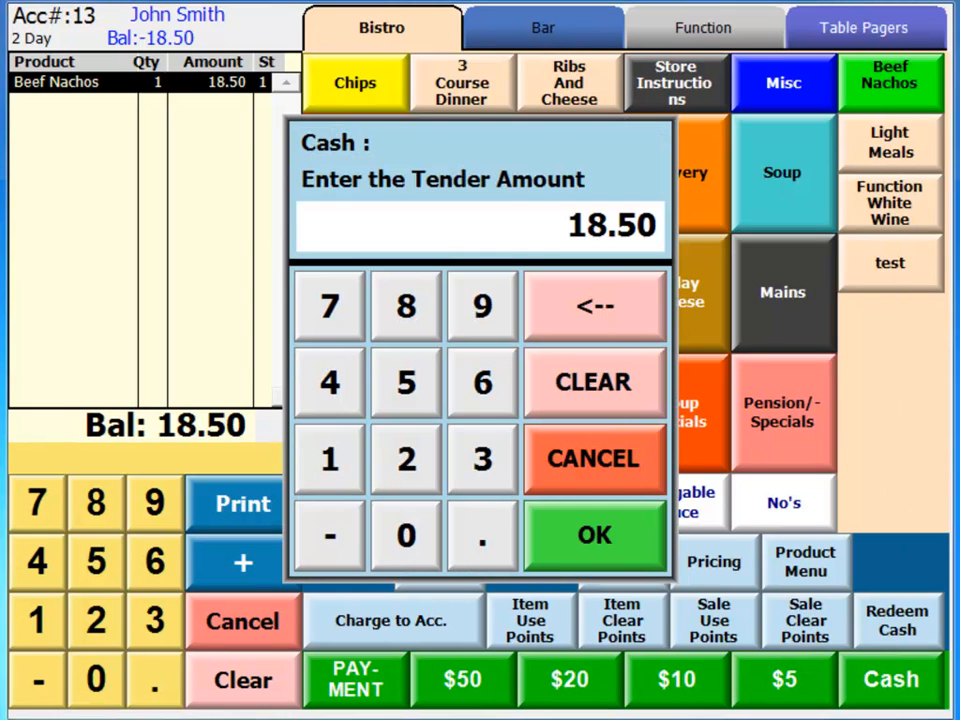
pyautogui.click(606, 538)
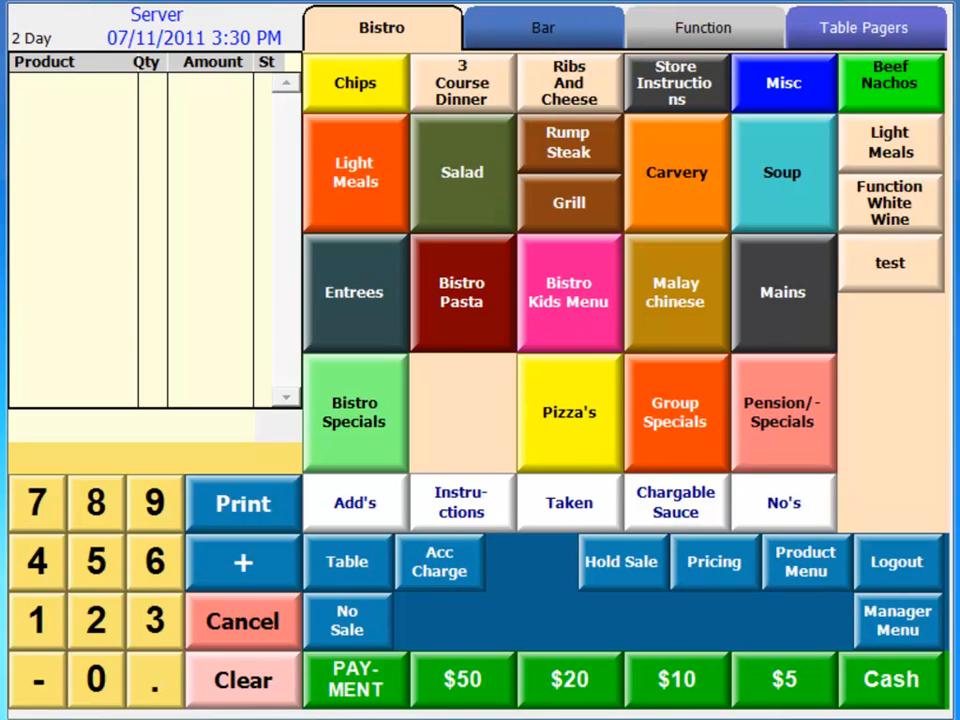
# - Reopen the same customer's account, try to charge one Beef Nachos to it, and cancel the sale
pyautogui.click(45, 622)
pyautogui.click(140, 622)
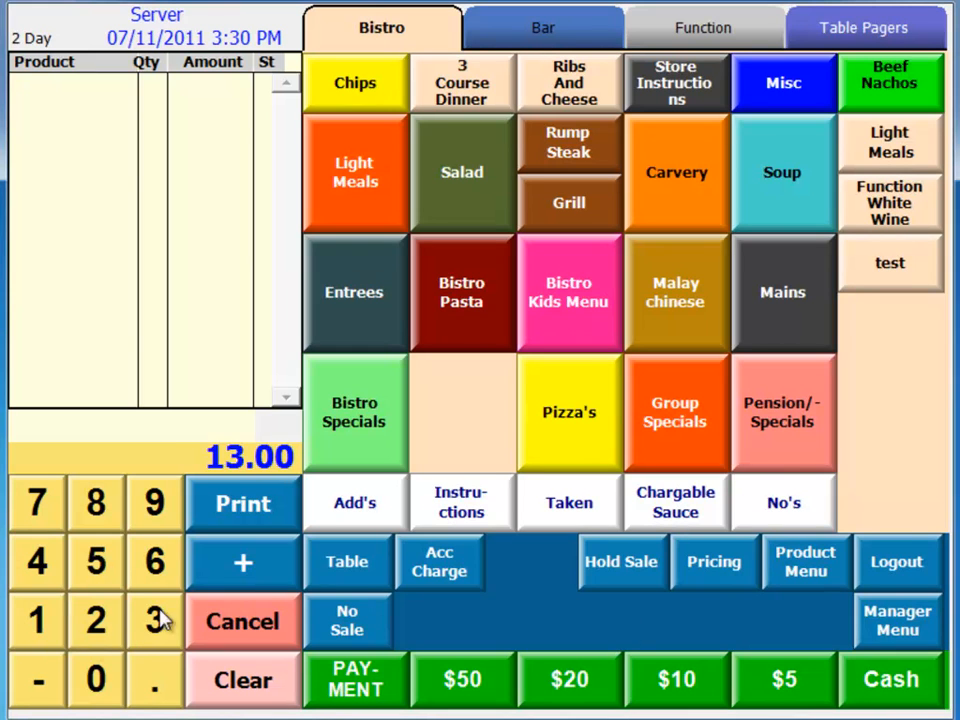
pyautogui.click(378, 570)
pyautogui.click(885, 82)
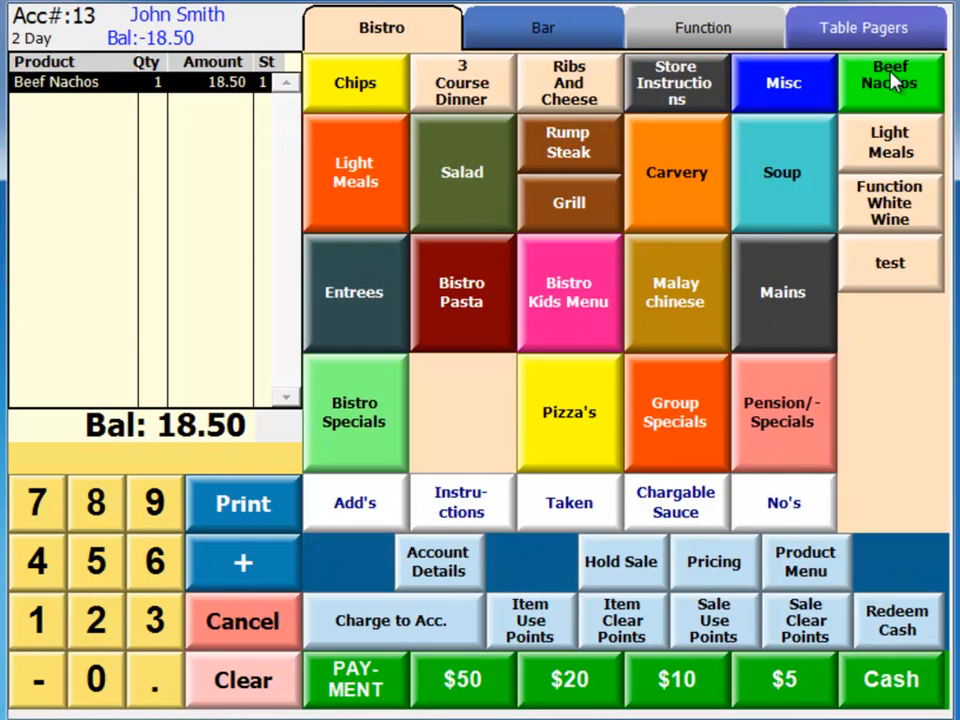
pyautogui.click(450, 632)
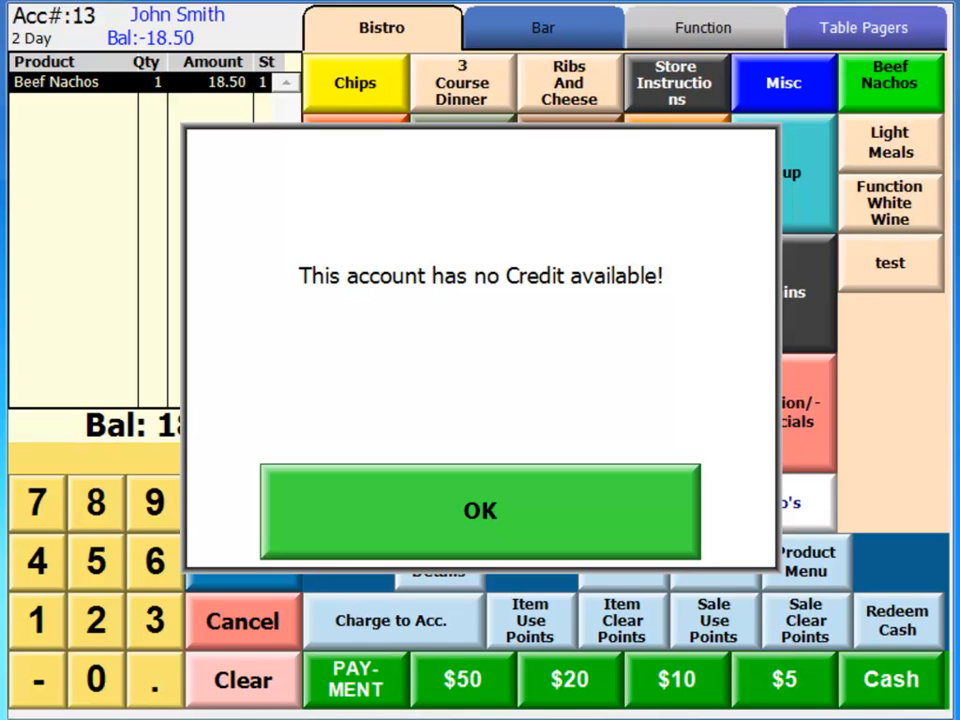
pyautogui.click(664, 491)
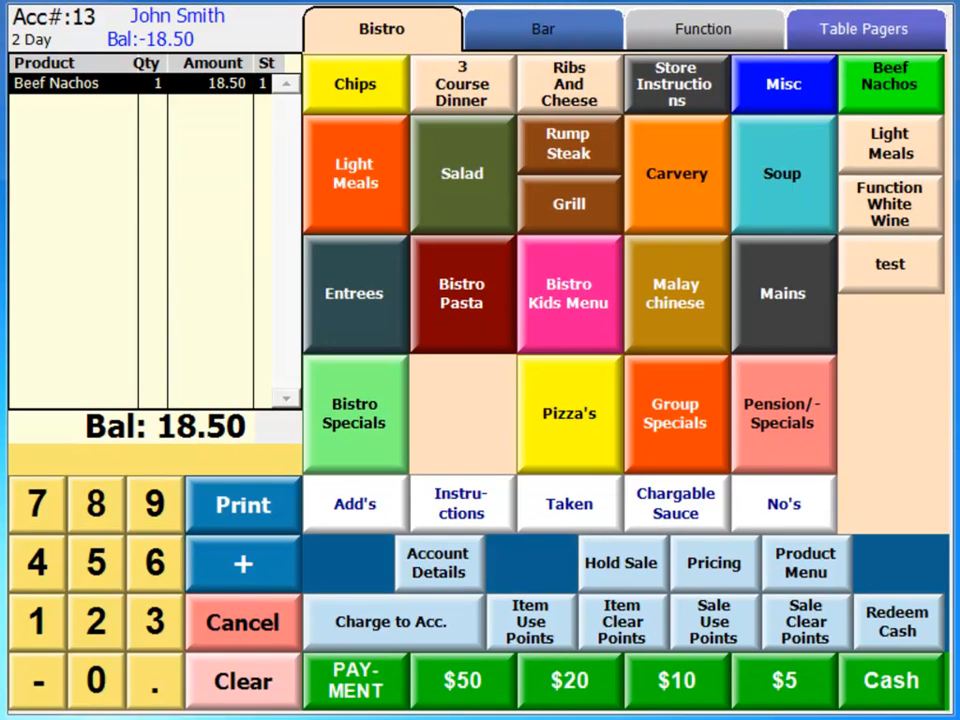
pyautogui.click(250, 636)
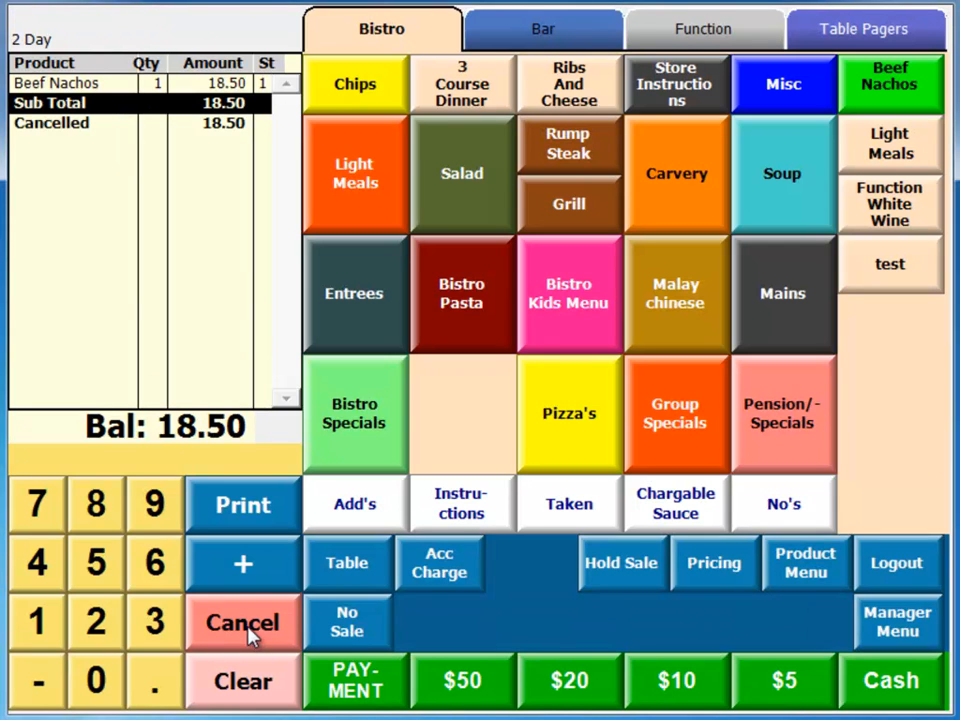
# - Open the account with the 1,000.00 credit limit by its account number and review its account details
pyautogui.click(57, 622)
pyautogui.click(99, 568)
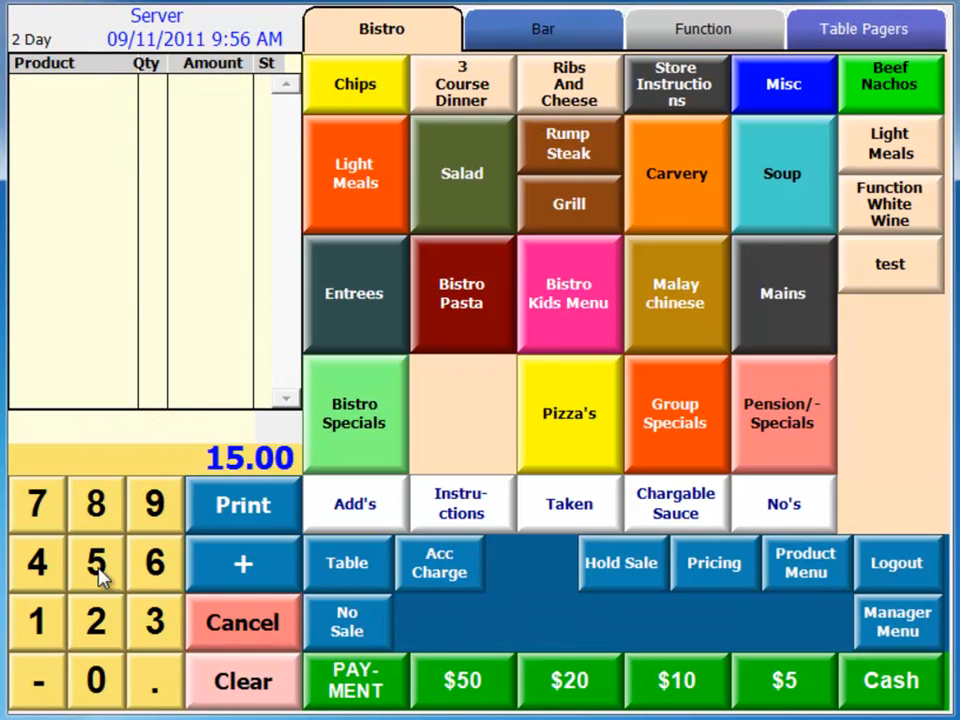
pyautogui.click(426, 557)
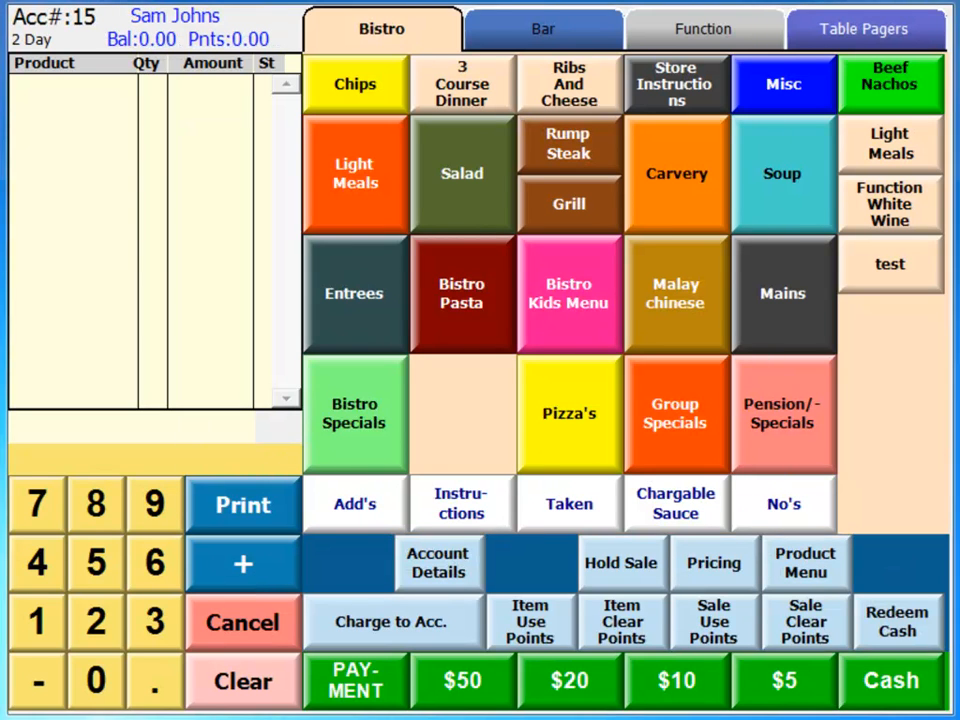
pyautogui.click(469, 563)
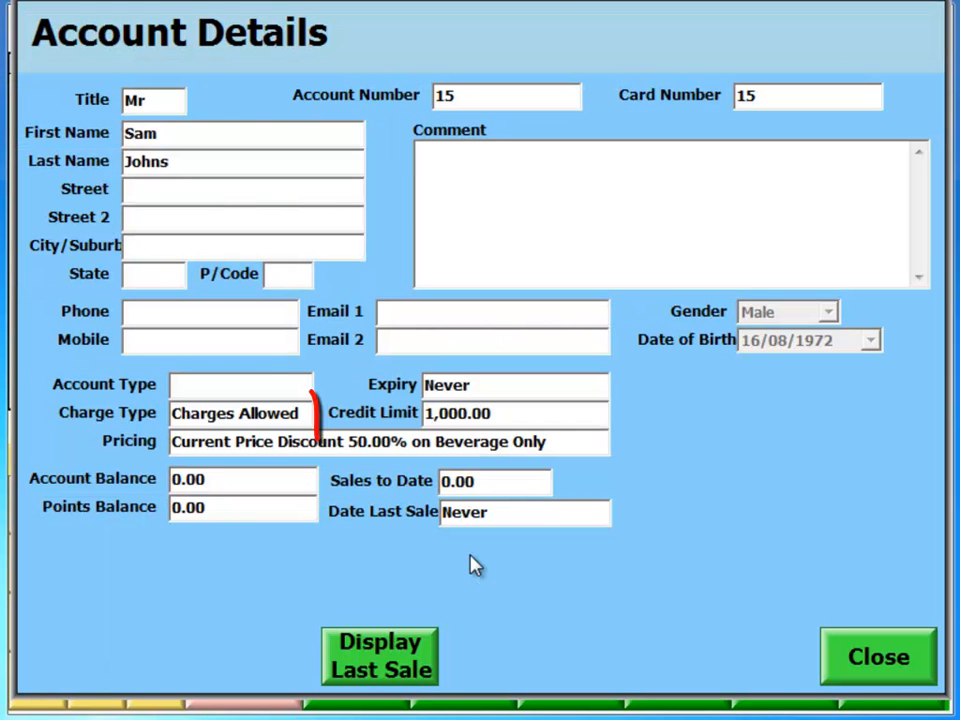
pyautogui.click(862, 640)
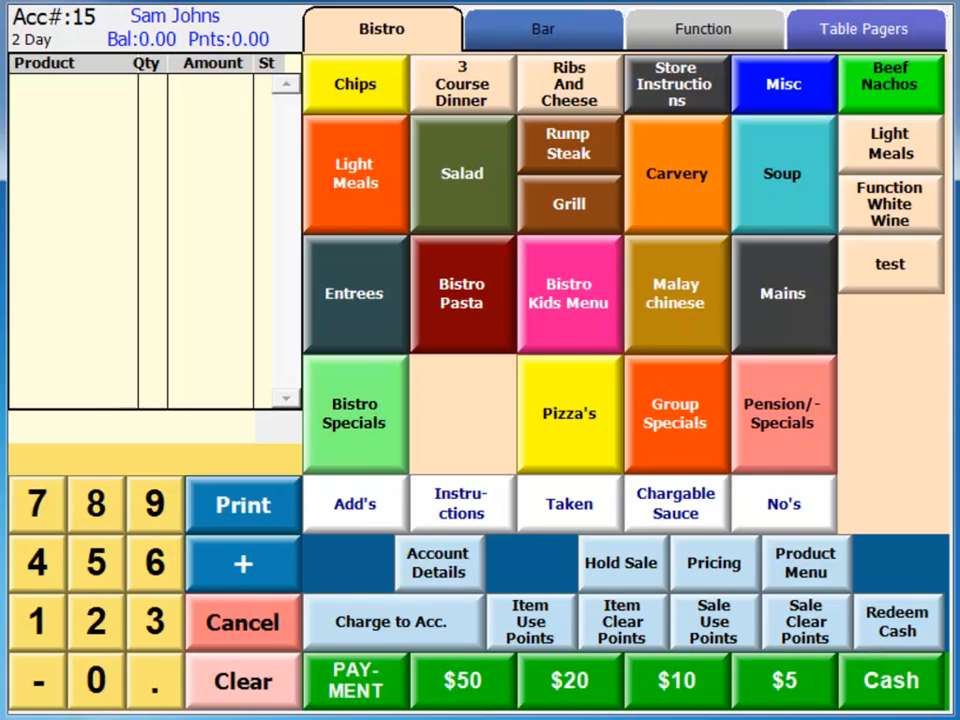
# - Add one Beef Nachos to the sale and charge it to the open customer account
pyautogui.click(886, 82)
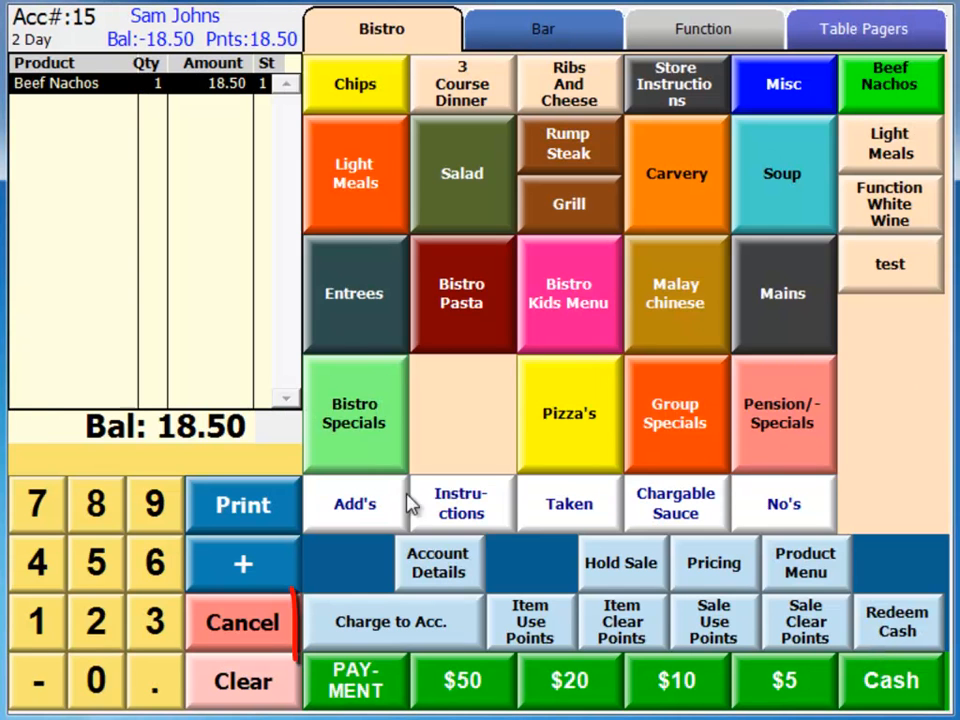
pyautogui.click(425, 622)
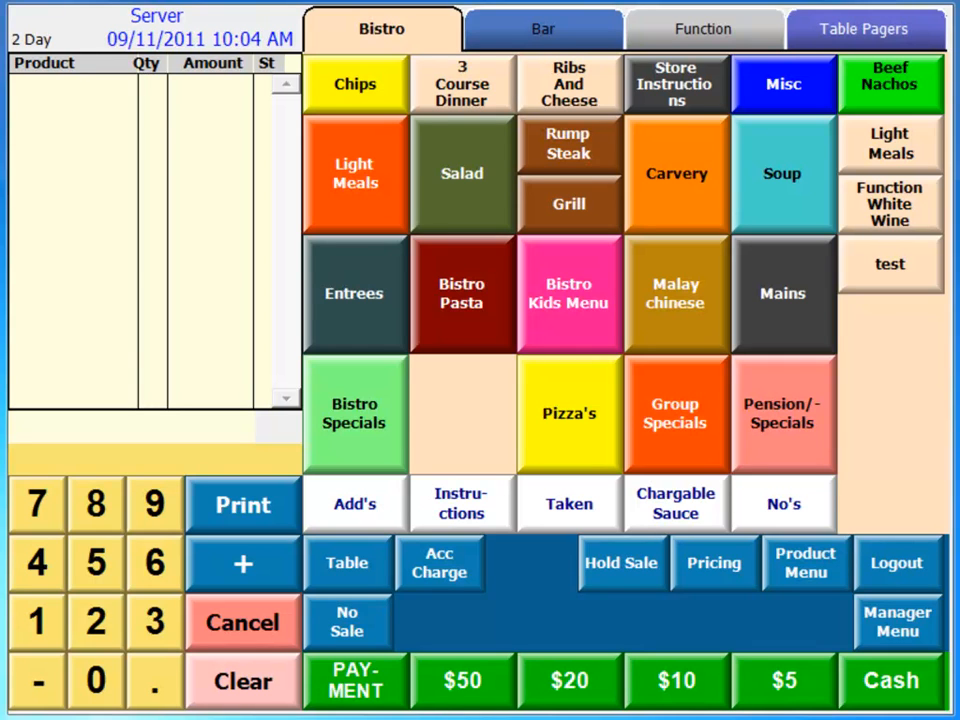
# - Reopen the charged customer account by its number and pay 18.50 onto it by Mastercard
pyautogui.click(39, 621)
pyautogui.click(94, 566)
pyautogui.click(422, 568)
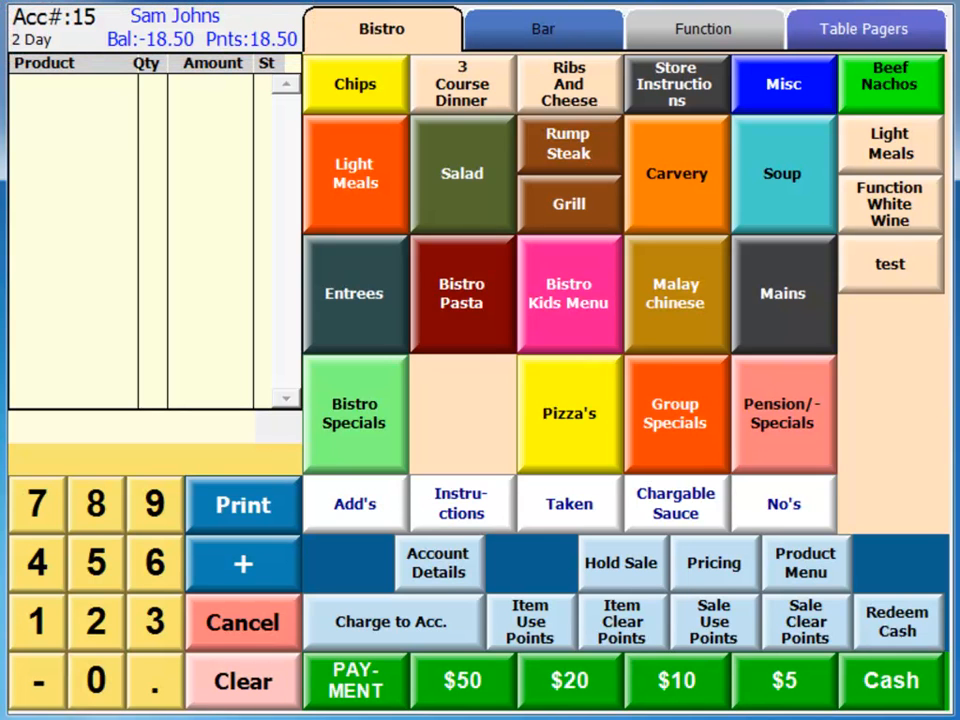
pyautogui.click(381, 688)
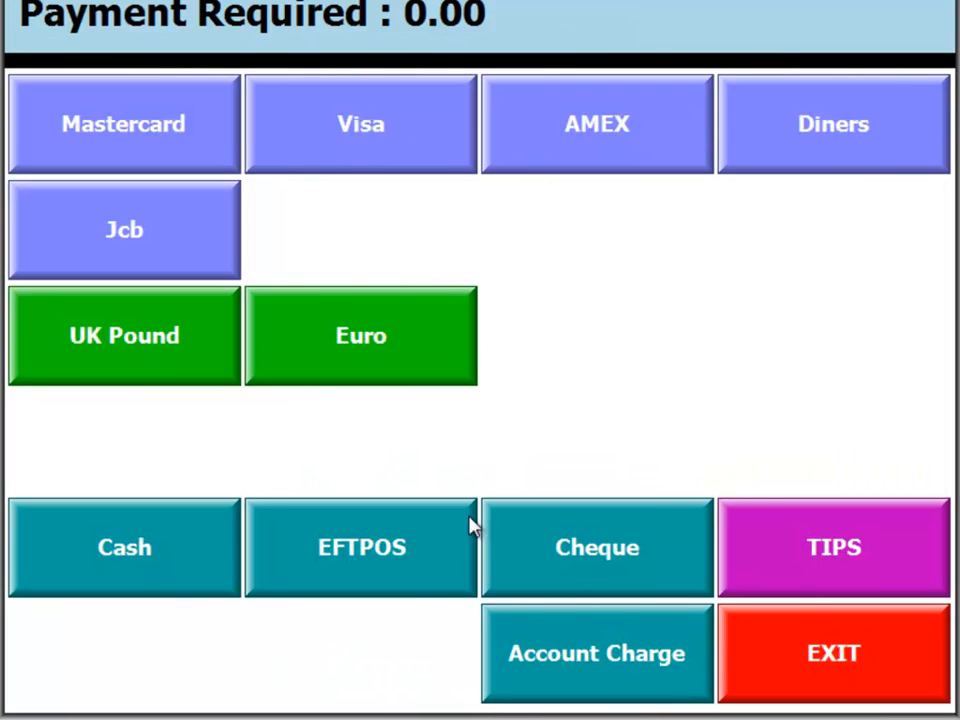
pyautogui.click(222, 134)
pyautogui.click(329, 456)
pyautogui.click(406, 303)
pyautogui.click(405, 392)
pyautogui.click(407, 527)
pyautogui.click(568, 528)
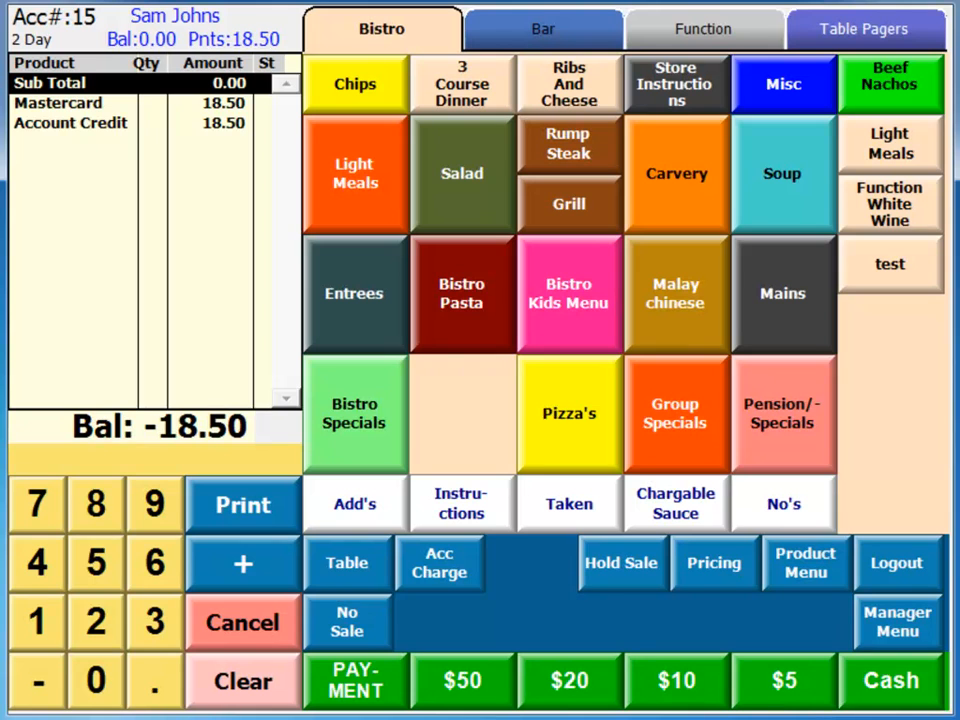
# - Open the same customer account again and deposit 50.00 in cash as account credit
pyautogui.click(39, 628)
pyautogui.click(82, 579)
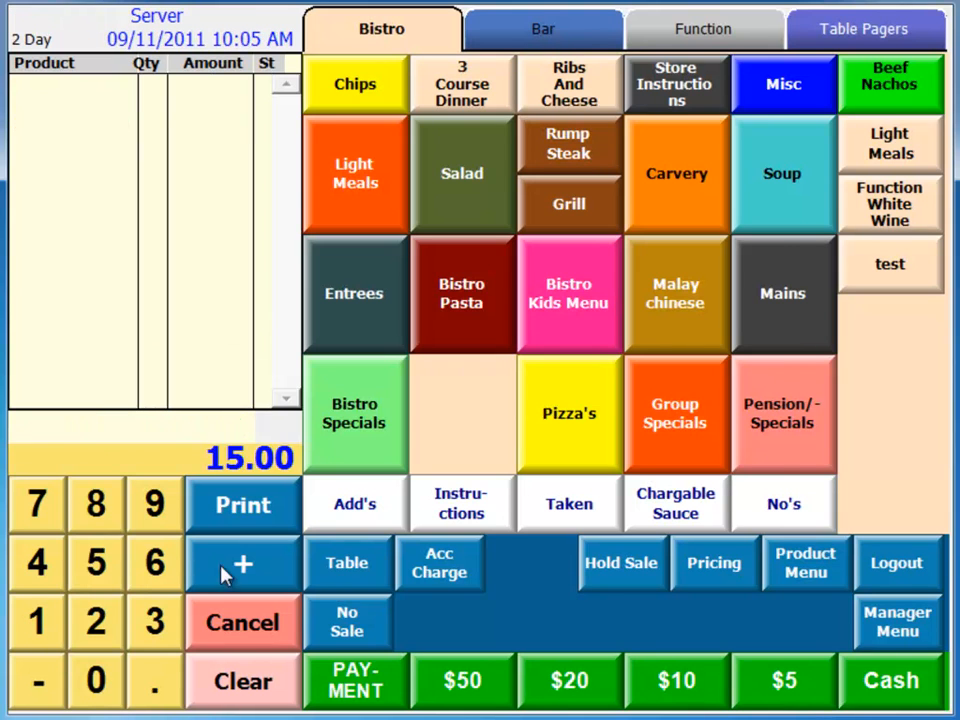
pyautogui.click(436, 563)
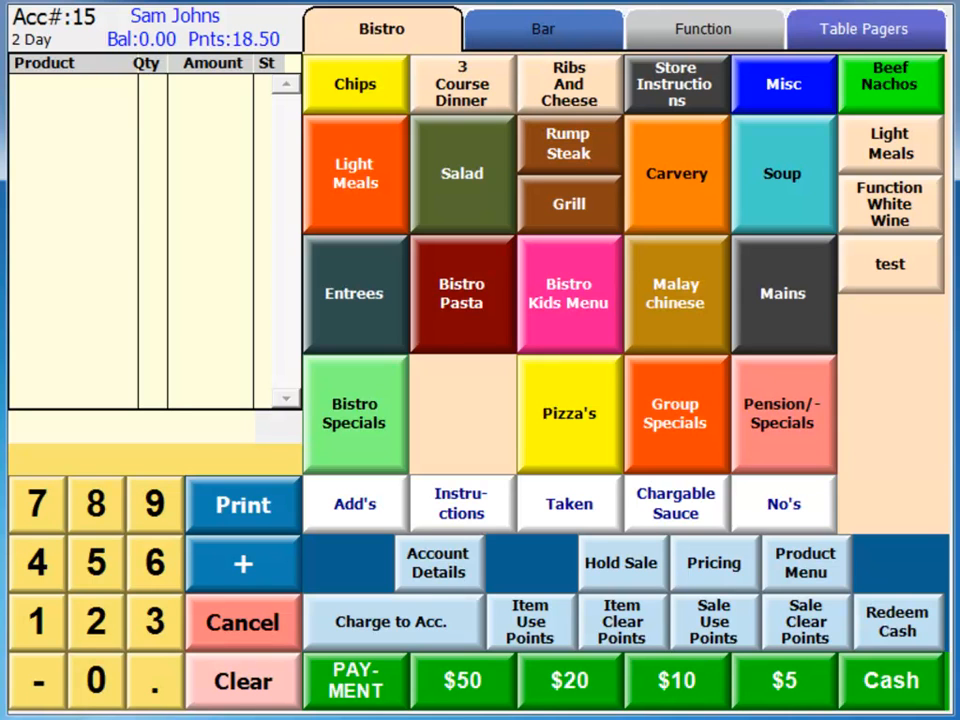
pyautogui.click(487, 692)
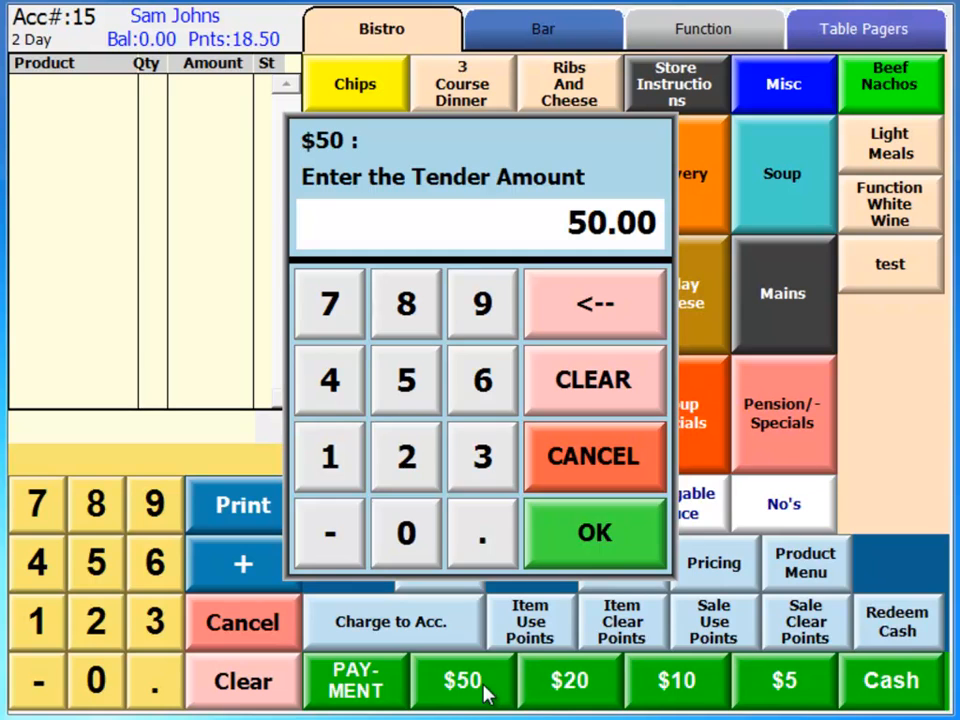
pyautogui.click(621, 544)
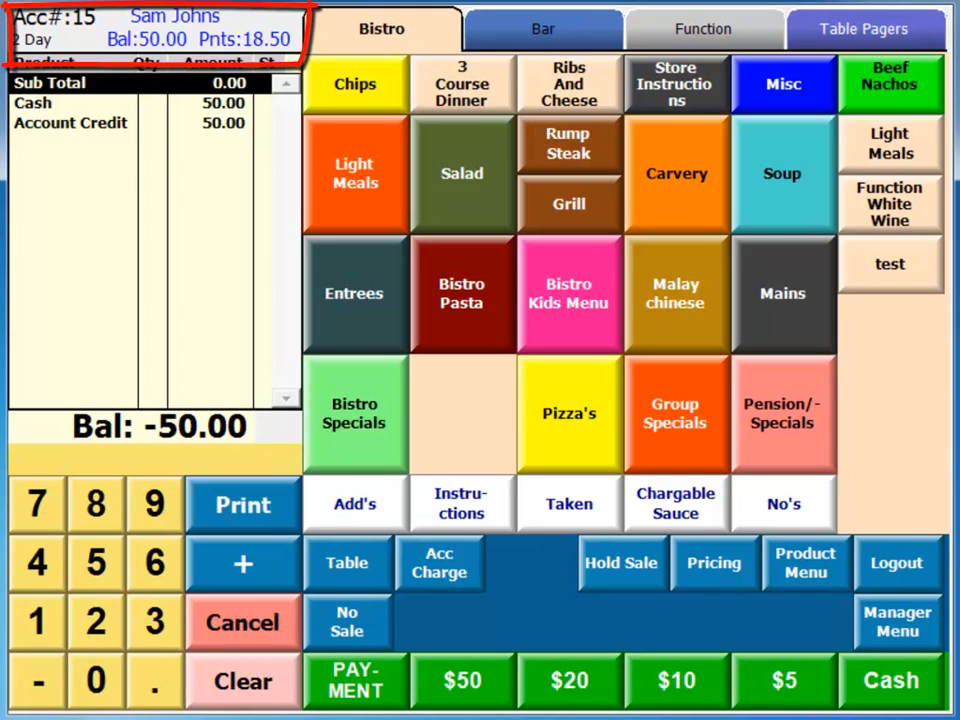
# - Recall the customer account with the cash credit and charge two Beef Nachos to it
pyautogui.click(50, 621)
pyautogui.click(95, 563)
pyautogui.click(437, 562)
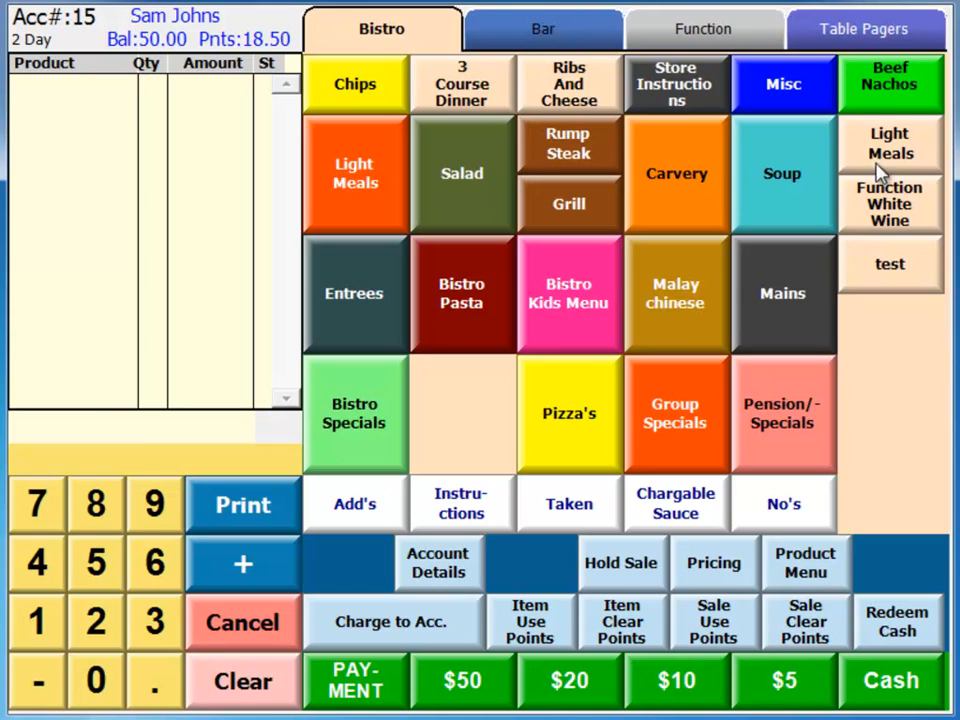
pyautogui.click(889, 90)
pyautogui.click(889, 92)
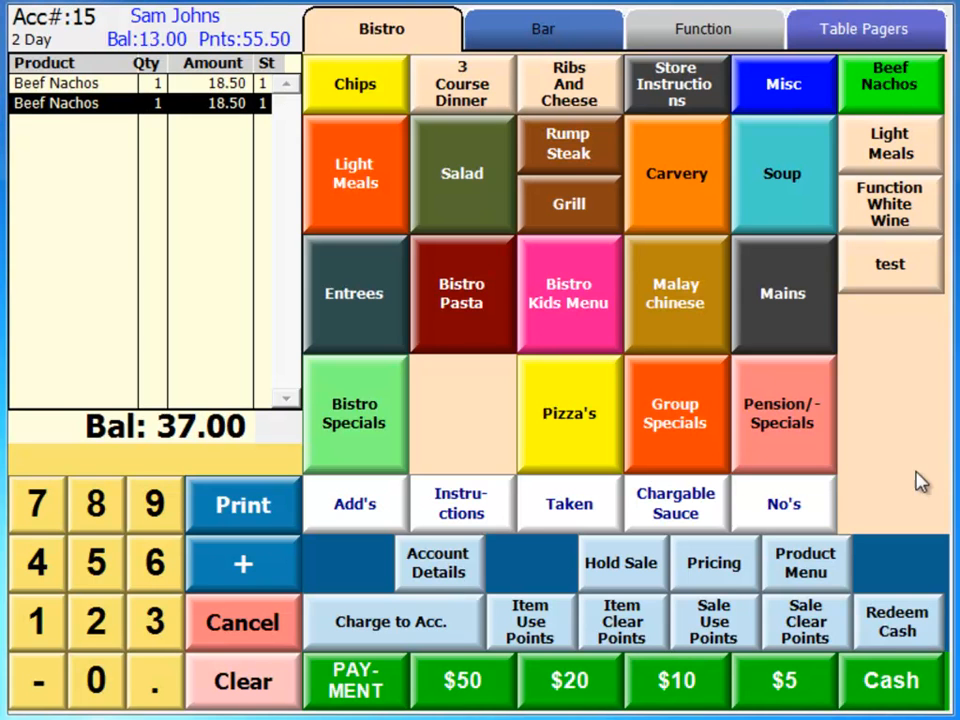
pyautogui.click(446, 622)
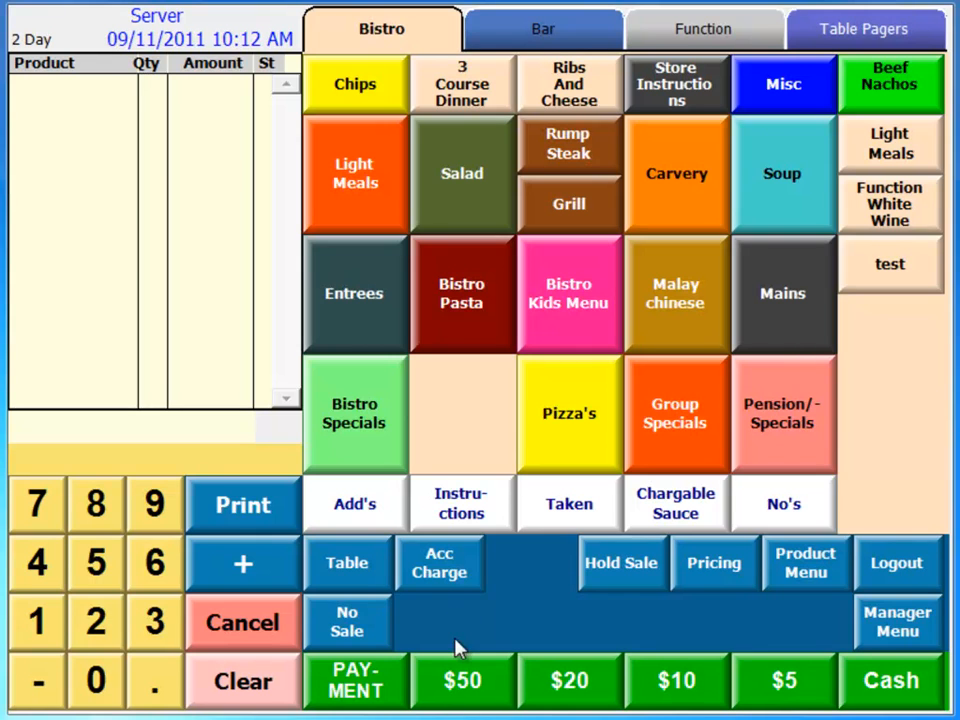
# - Browse the account selection list, viewing the members of the Bronze and Management Accounts groups
pyautogui.click(454, 574)
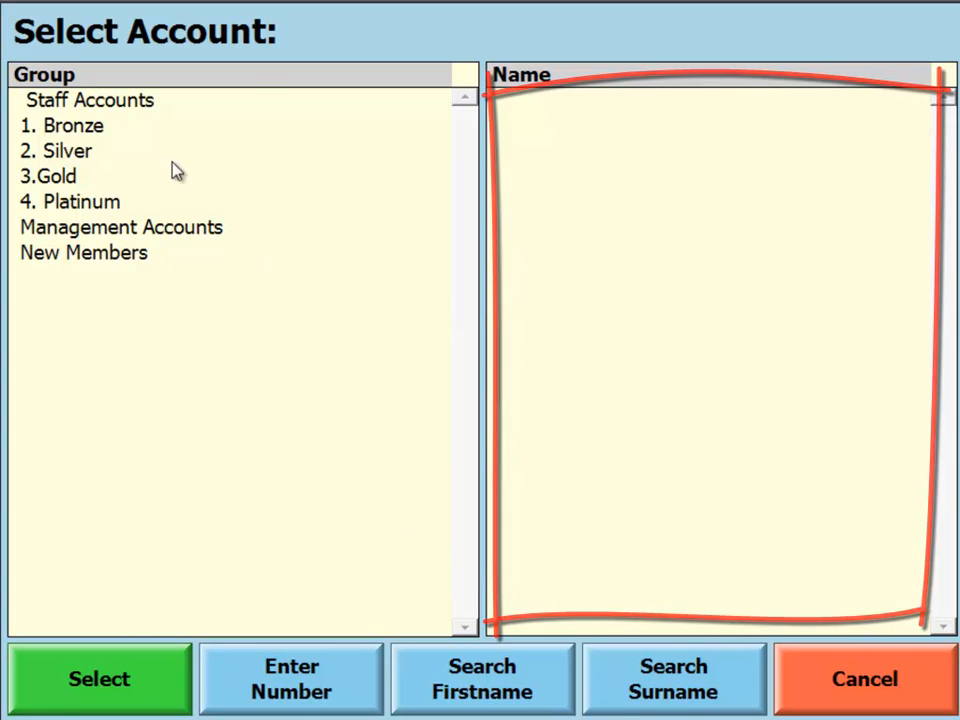
pyautogui.click(84, 132)
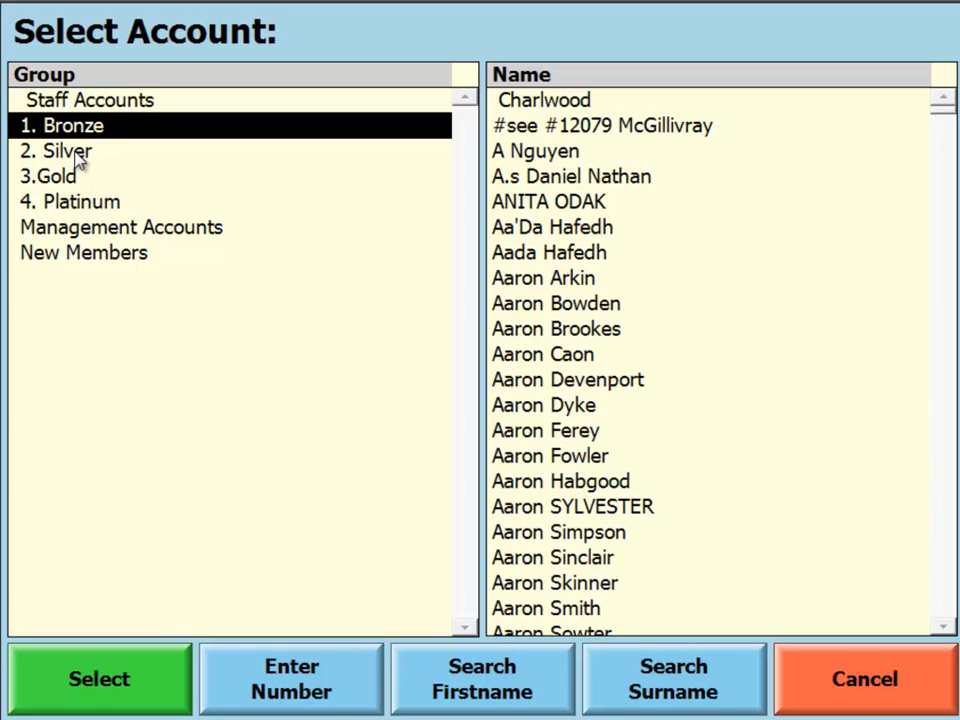
pyautogui.click(90, 224)
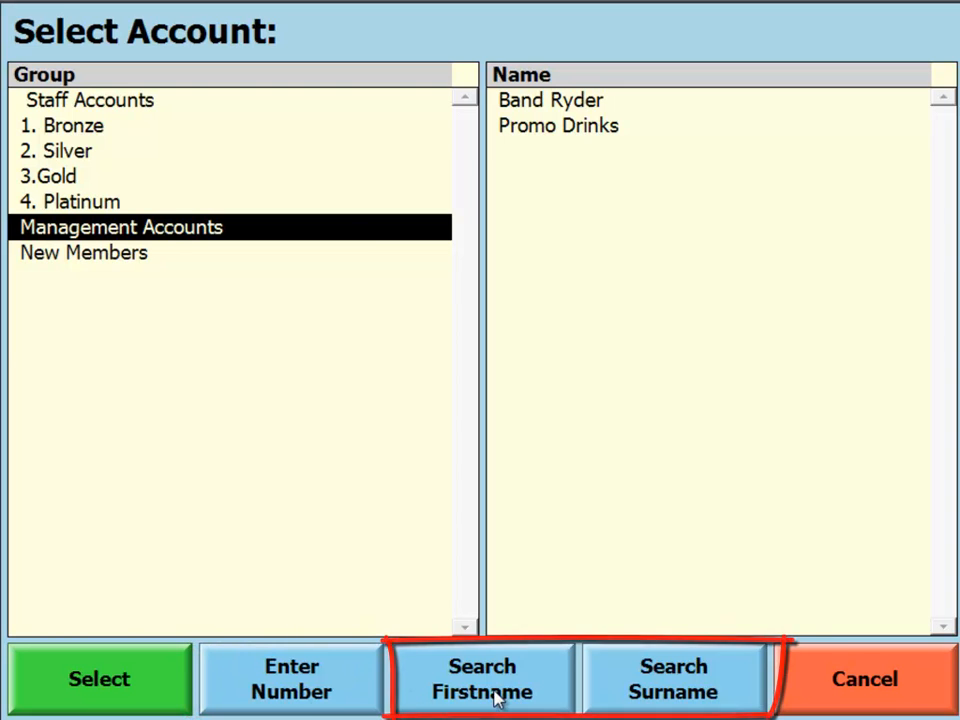
# - Search the accounts by a customer's surname and close the results without selecting an account
pyautogui.click(660, 696)
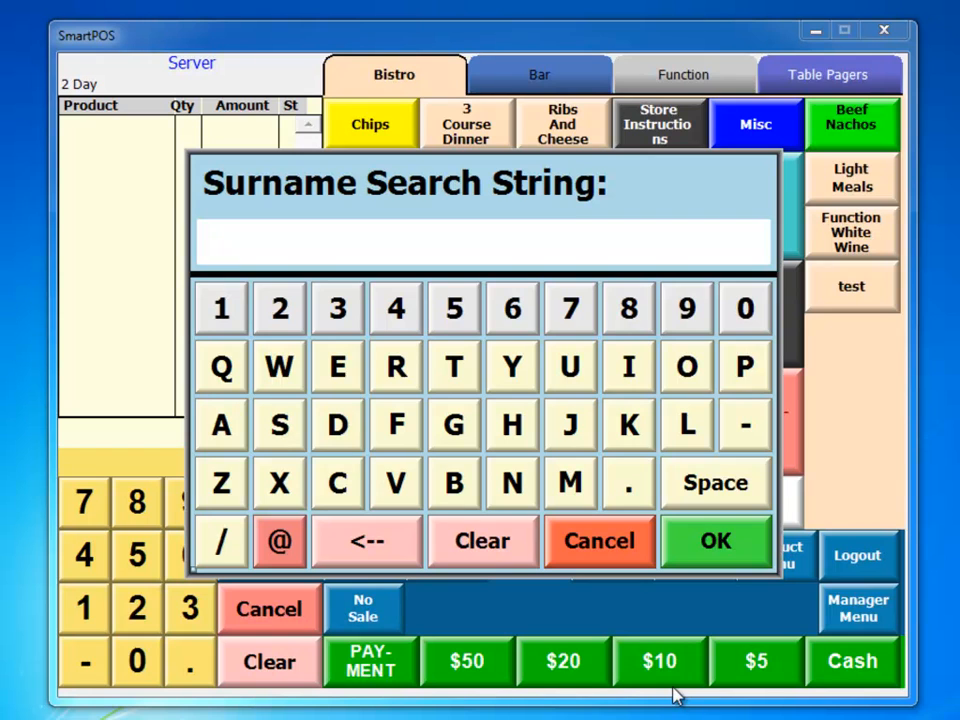
pyautogui.click(628, 418)
pyautogui.click(354, 374)
pyautogui.click(700, 440)
pyautogui.click(700, 440)
pyautogui.click(532, 378)
pyautogui.click(718, 536)
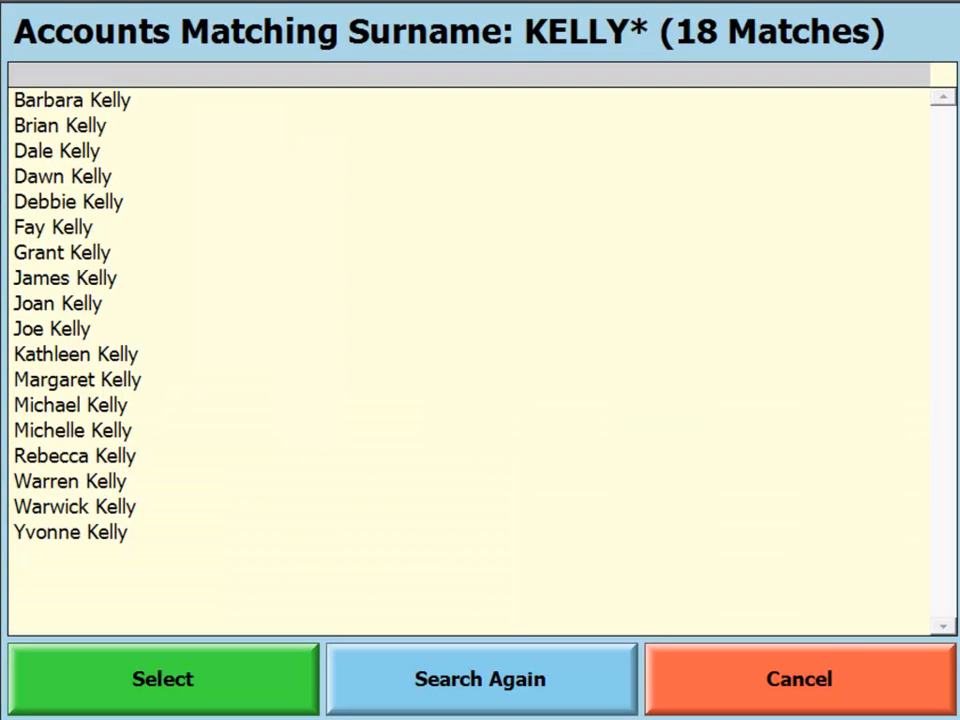
pyautogui.click(835, 650)
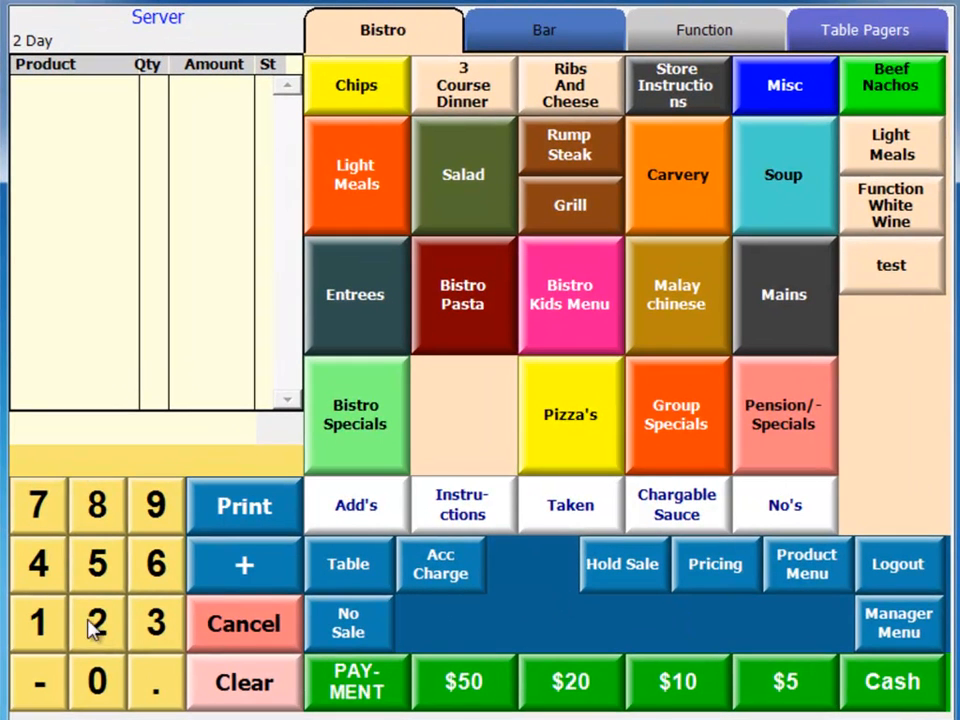
# - Recall the customer's account by its number and ring up three Beef Nachos on the sale
pyautogui.click(51, 608)
pyautogui.click(48, 573)
pyautogui.click(432, 574)
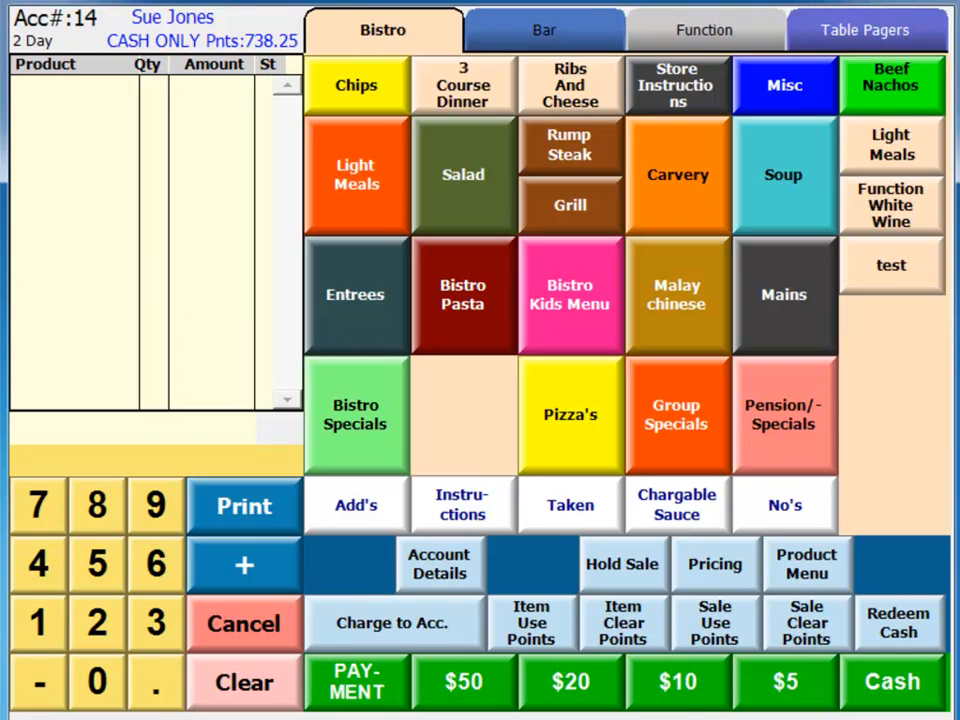
pyautogui.click(910, 92)
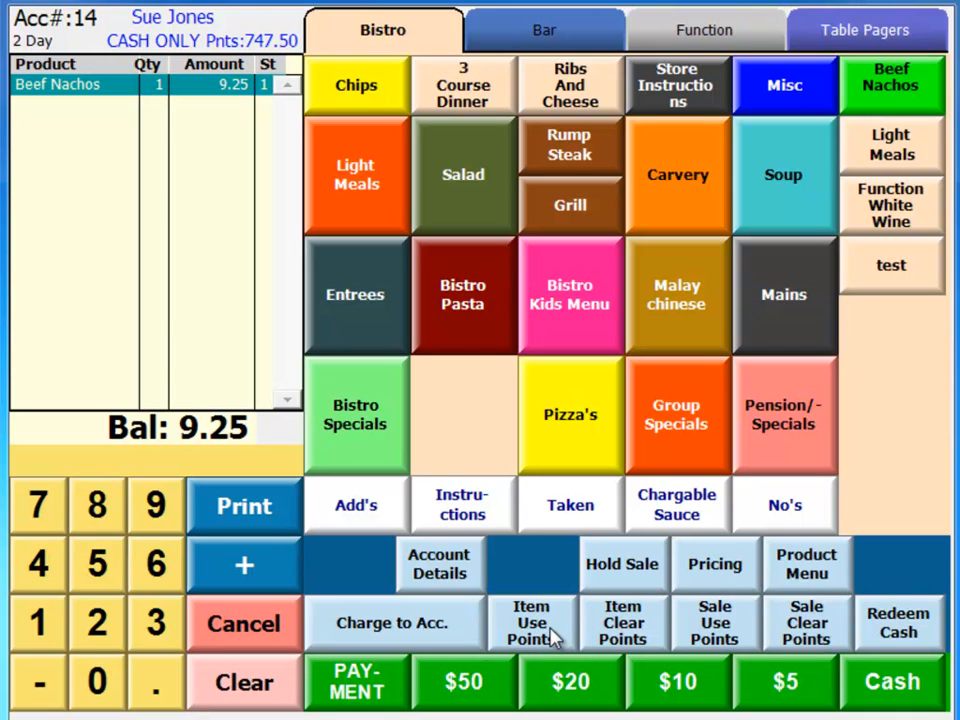
pyautogui.click(913, 86)
pyautogui.click(911, 86)
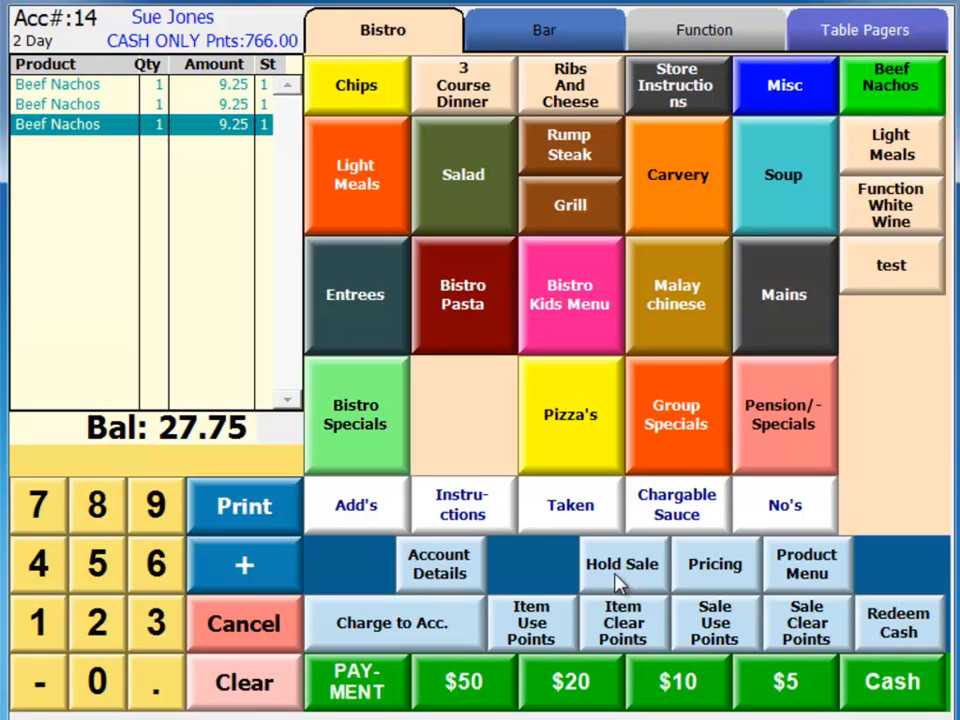
# - Redeem points for the second Beef Nachos and for the whole sale, and finalise it with a 0.00 cash tender
pyautogui.click(140, 105)
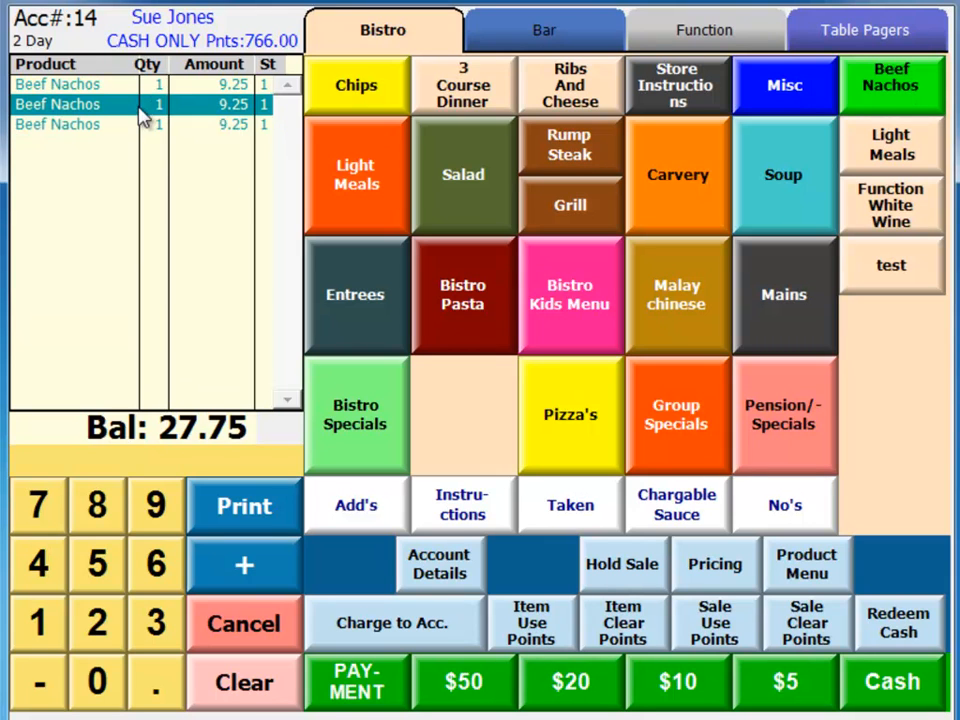
pyautogui.click(546, 636)
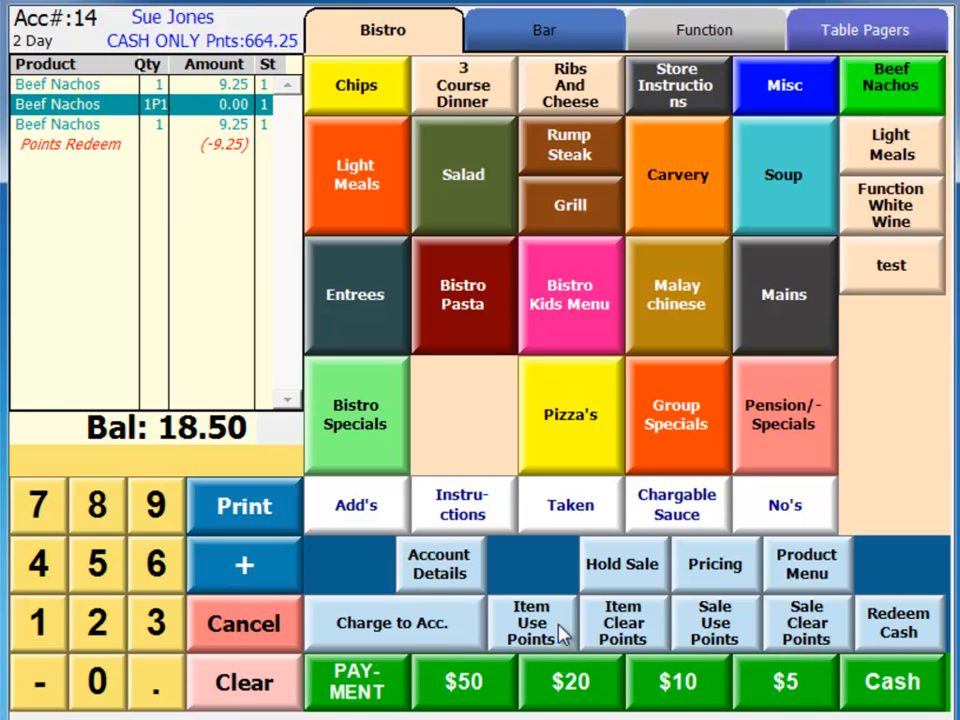
pyautogui.click(724, 627)
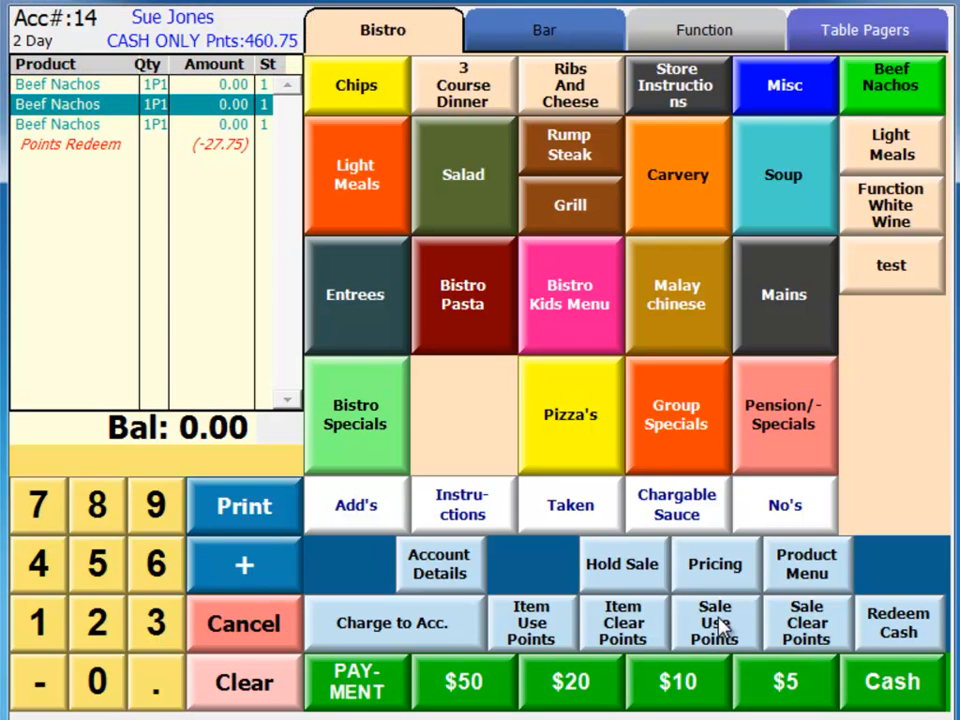
pyautogui.click(898, 688)
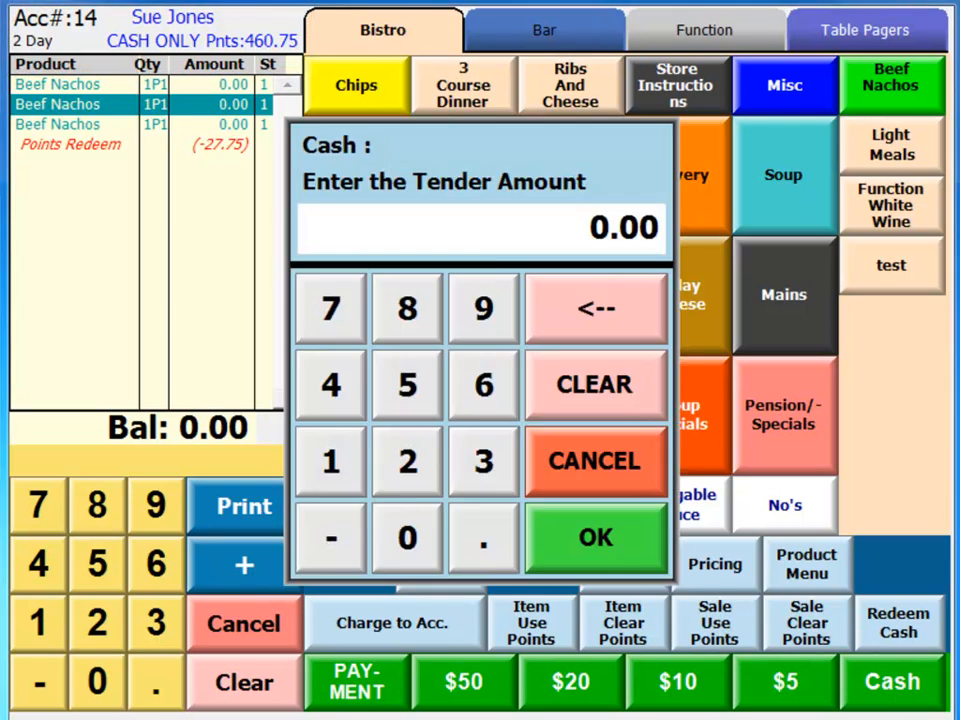
pyautogui.click(628, 549)
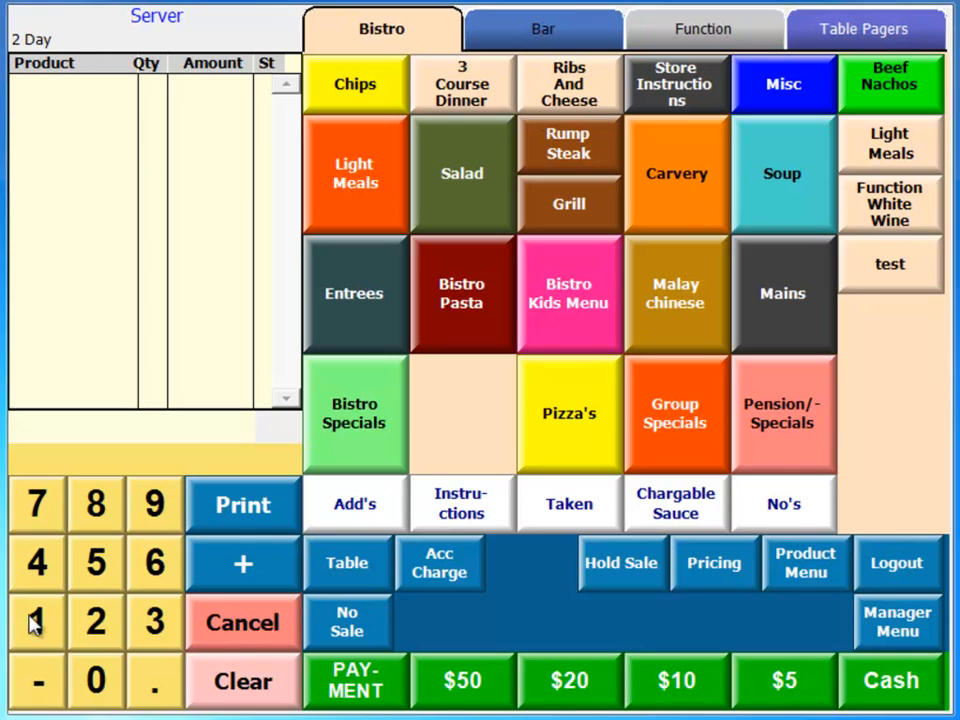
# - Open the same customer account for a new sale and add three Beef Nachos
pyautogui.click(34, 620)
pyautogui.click(44, 570)
pyautogui.click(450, 572)
pyautogui.click(908, 94)
pyautogui.click(908, 94)
pyautogui.click(908, 94)
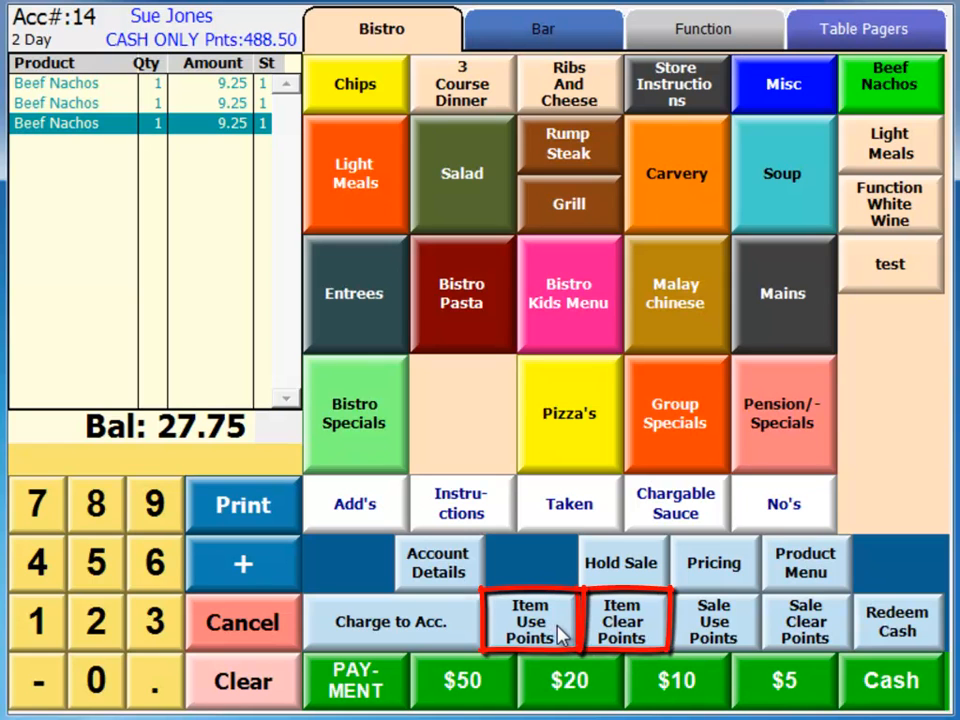
# - Redeem points for only the second Beef Nachos and clear the points from that item again
pyautogui.click(80, 102)
pyautogui.click(532, 619)
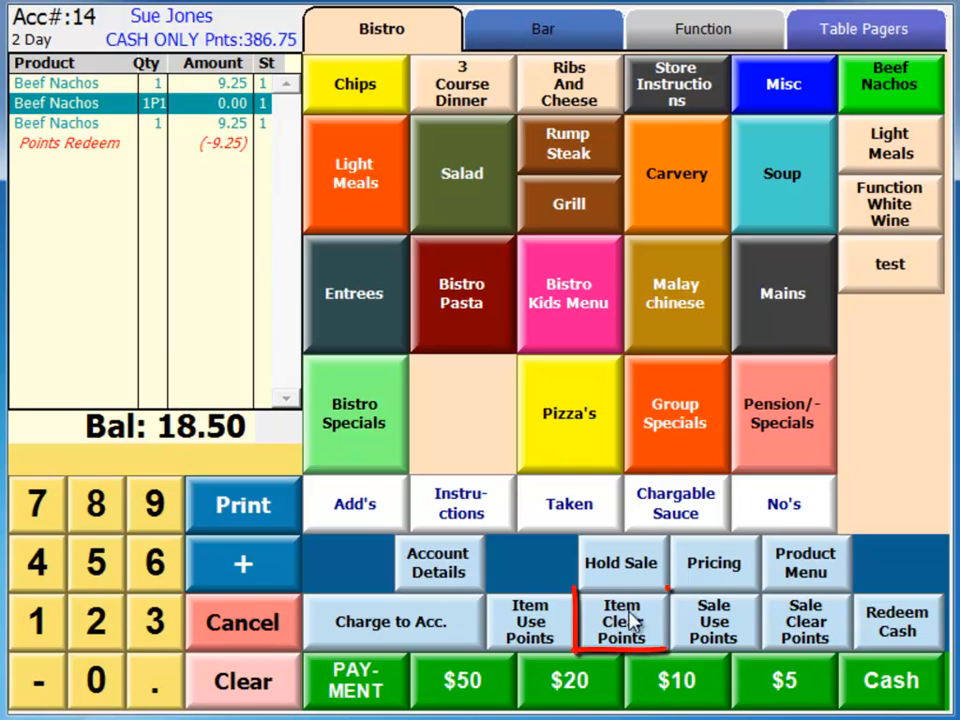
pyautogui.click(653, 636)
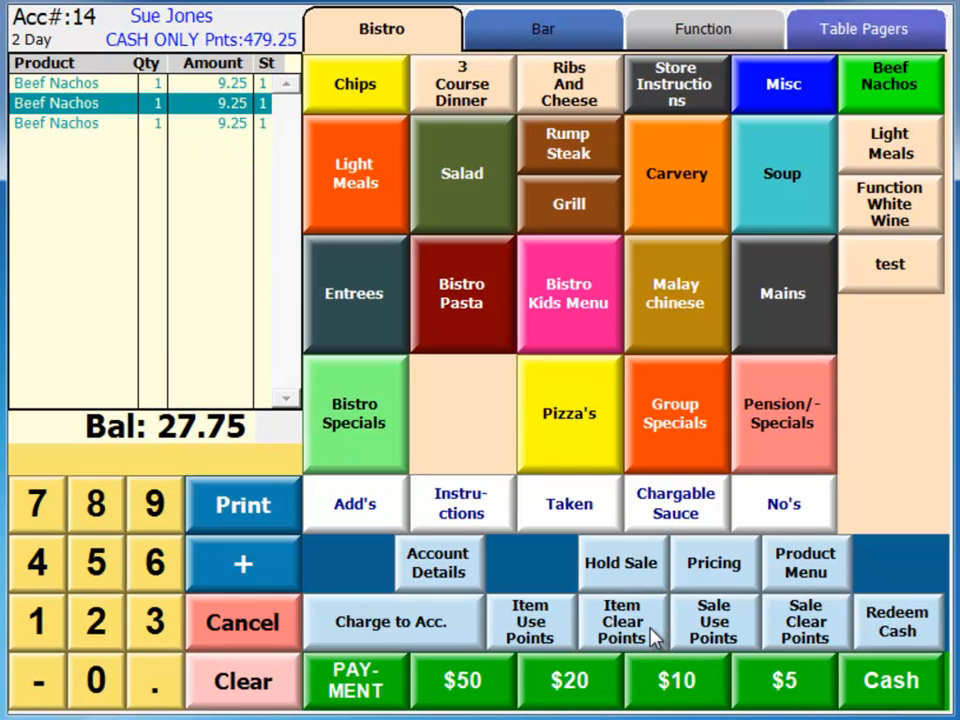
# - Apply points to the whole sale, clear them from the sale, and cancel the transaction
pyautogui.click(683, 627)
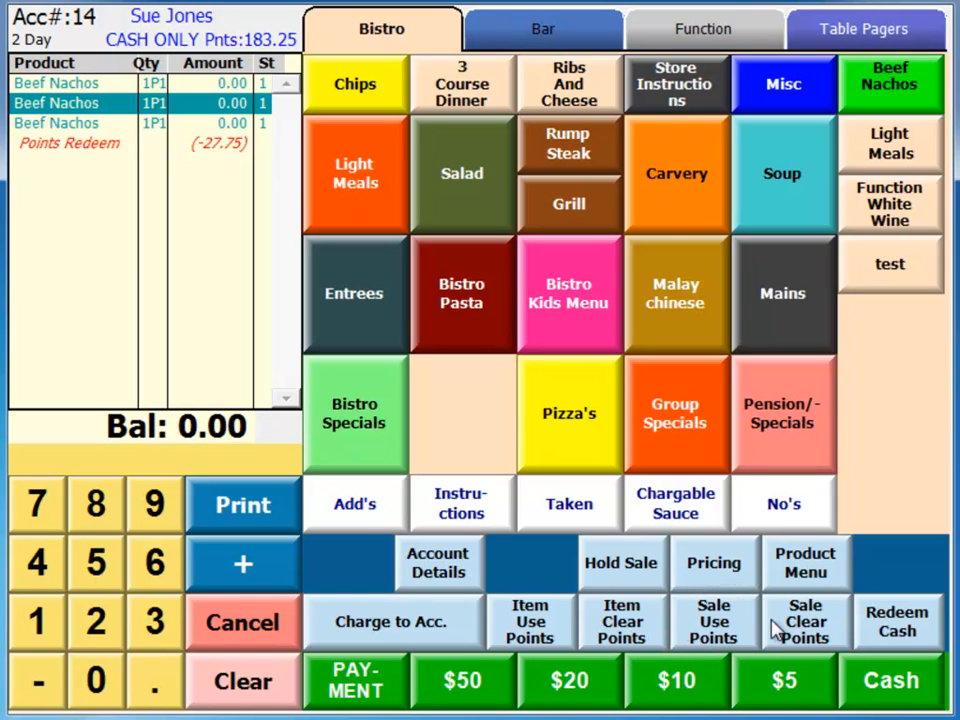
pyautogui.click(836, 614)
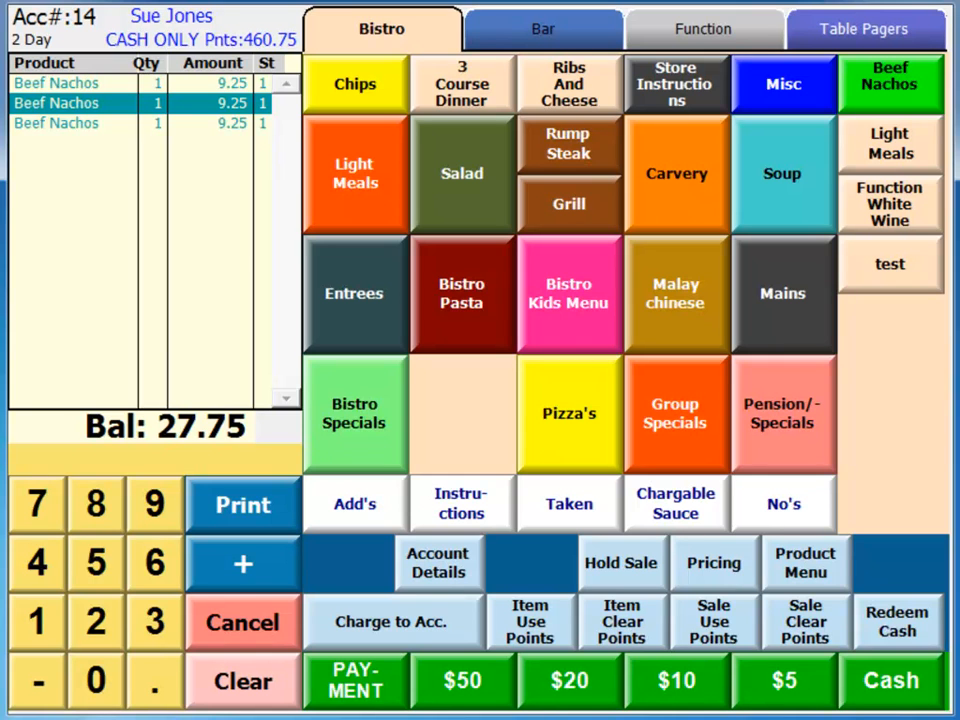
pyautogui.click(242, 622)
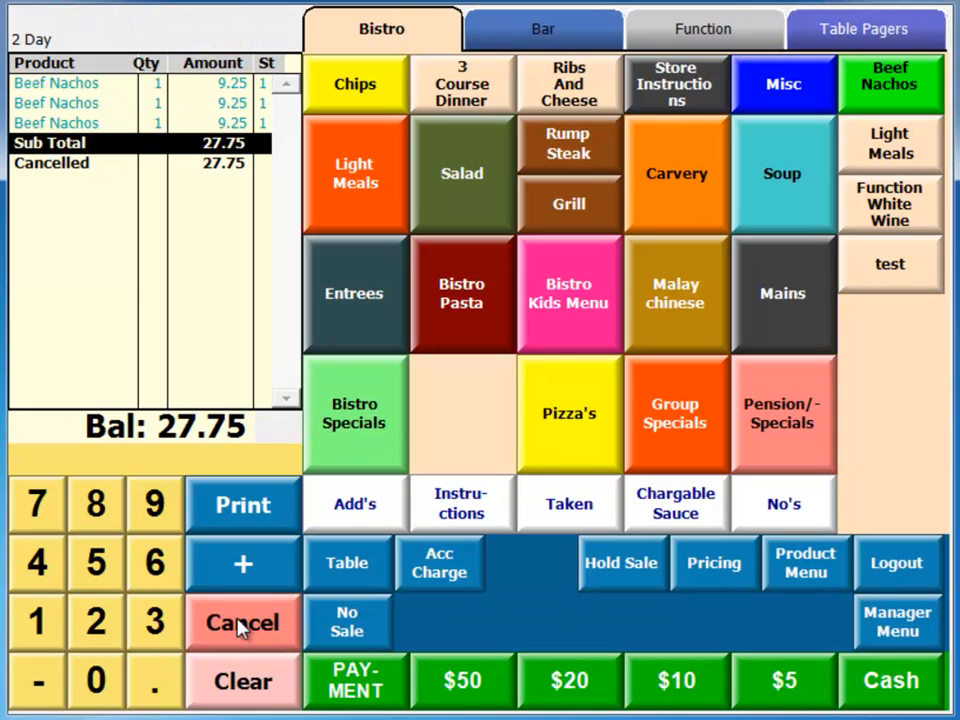
# - Recall the customer's account and redeem points for 10.00 in cash, accepting the redemption
pyautogui.click(45, 625)
pyautogui.click(52, 567)
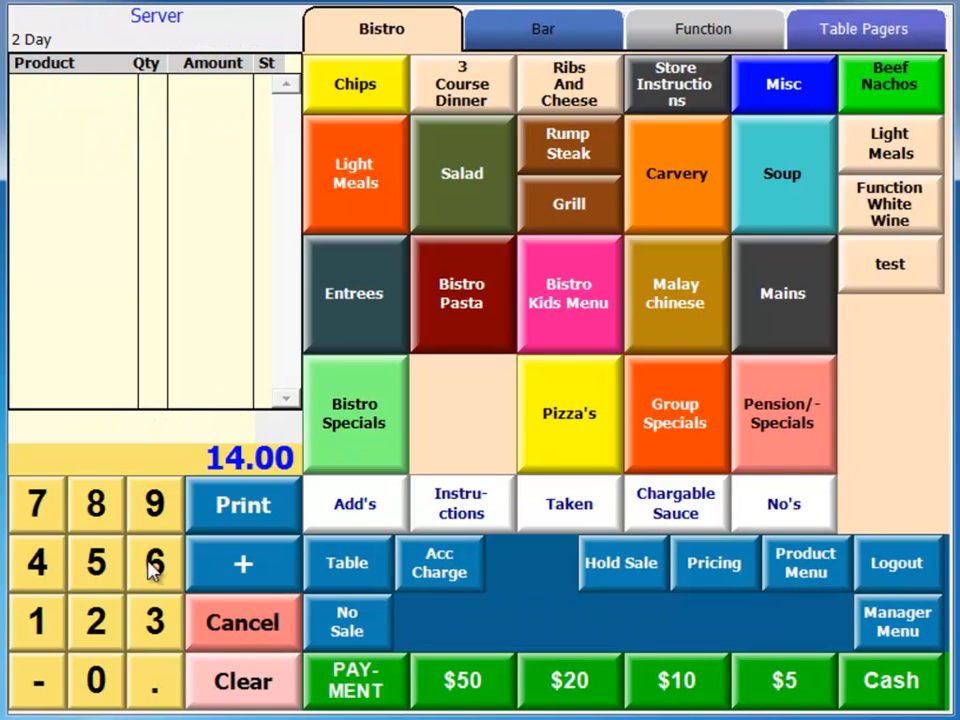
pyautogui.click(456, 566)
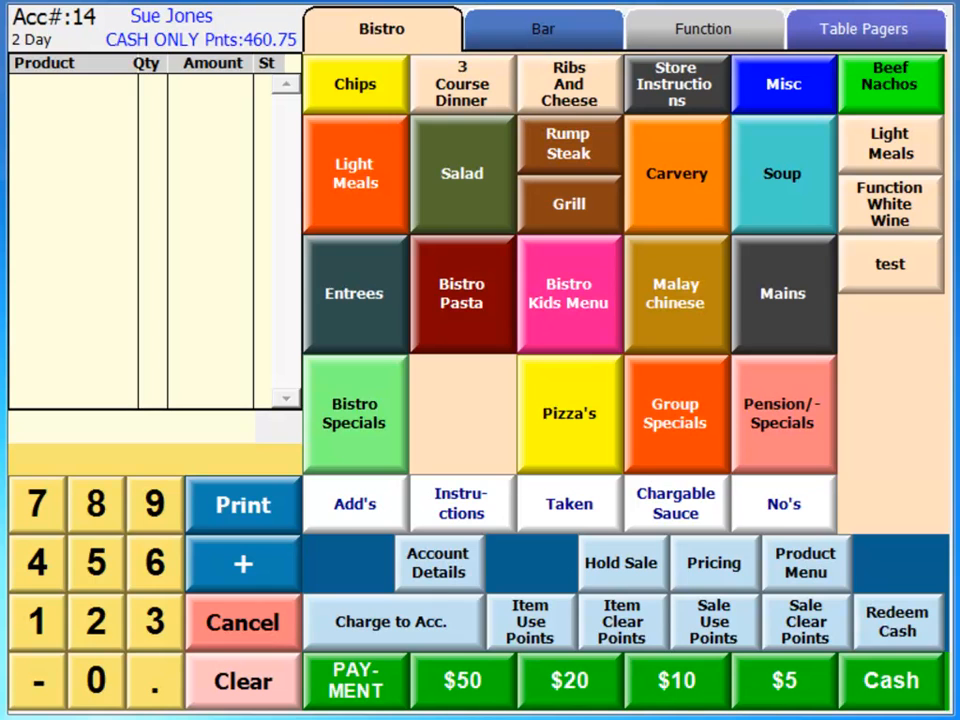
pyautogui.click(935, 640)
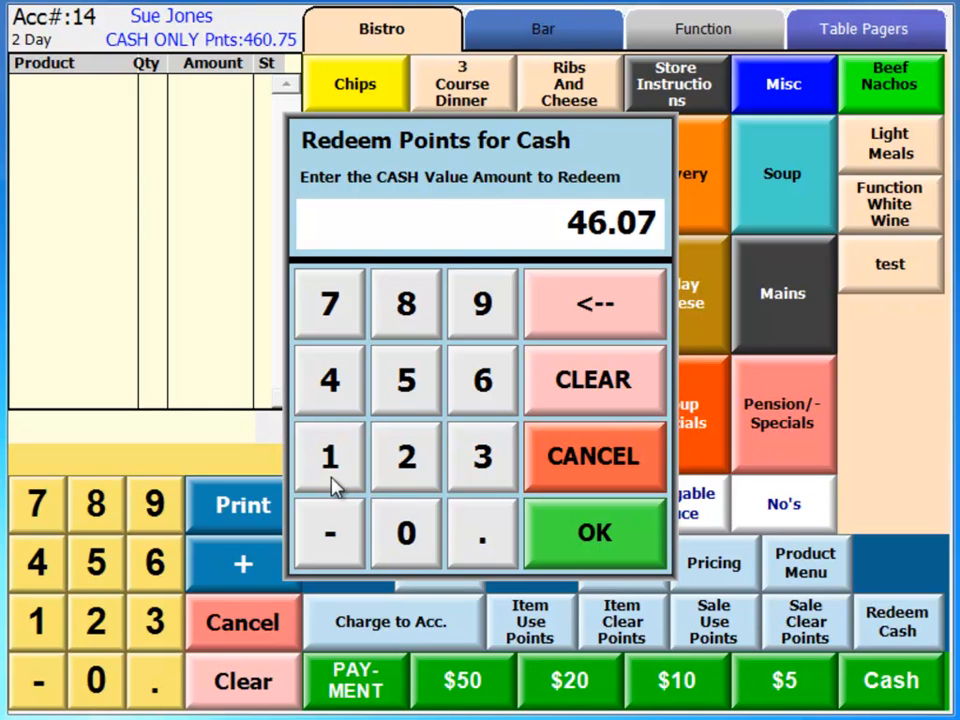
pyautogui.click(355, 488)
pyautogui.click(400, 530)
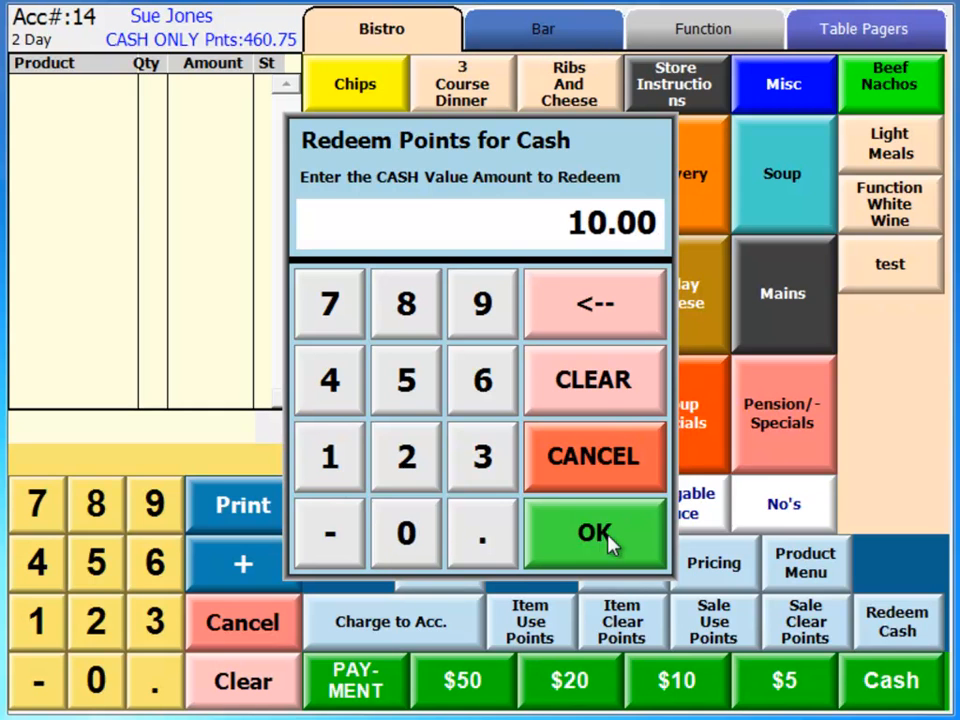
pyautogui.click(608, 540)
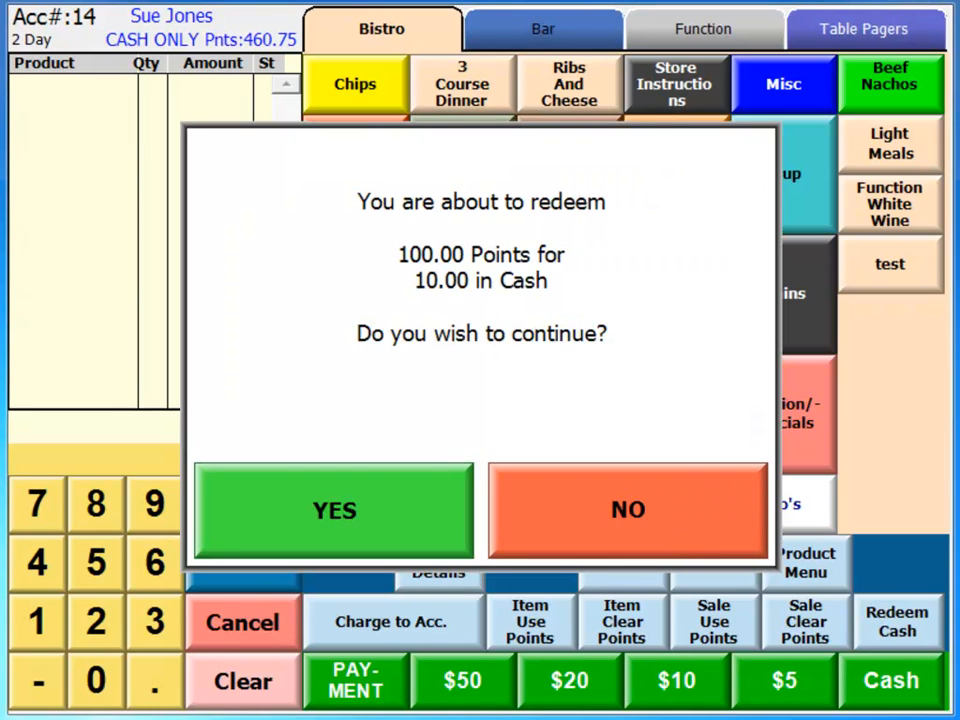
pyautogui.click(357, 508)
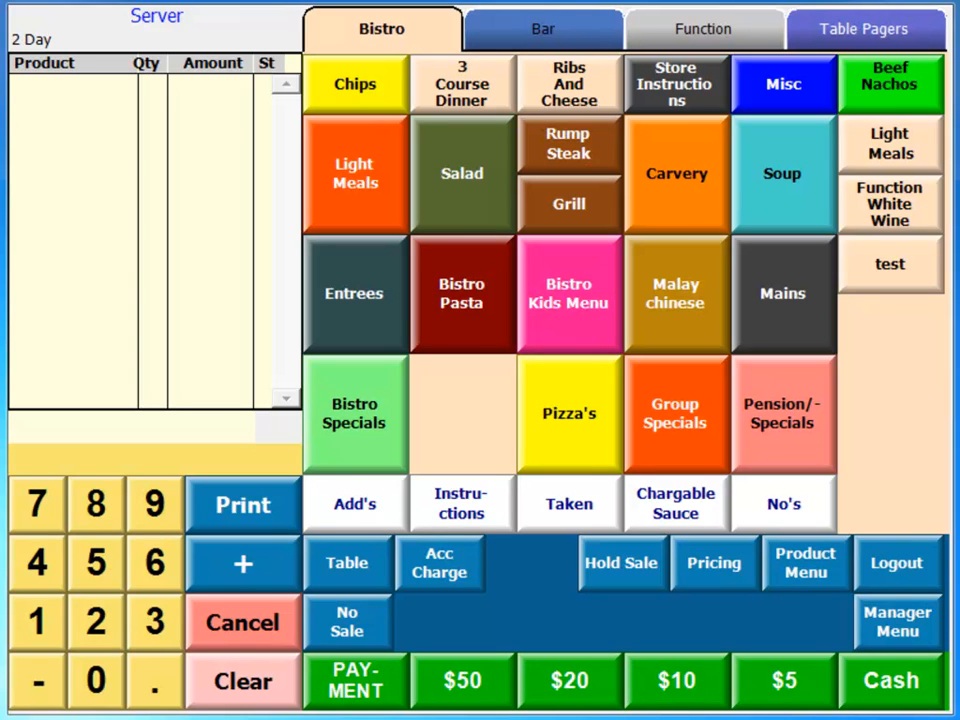
# - Recall the customer's account and convert points into a 15.00 Points Voucher with an automatic lookup number
pyautogui.click(47, 625)
pyautogui.click(40, 565)
pyautogui.click(440, 567)
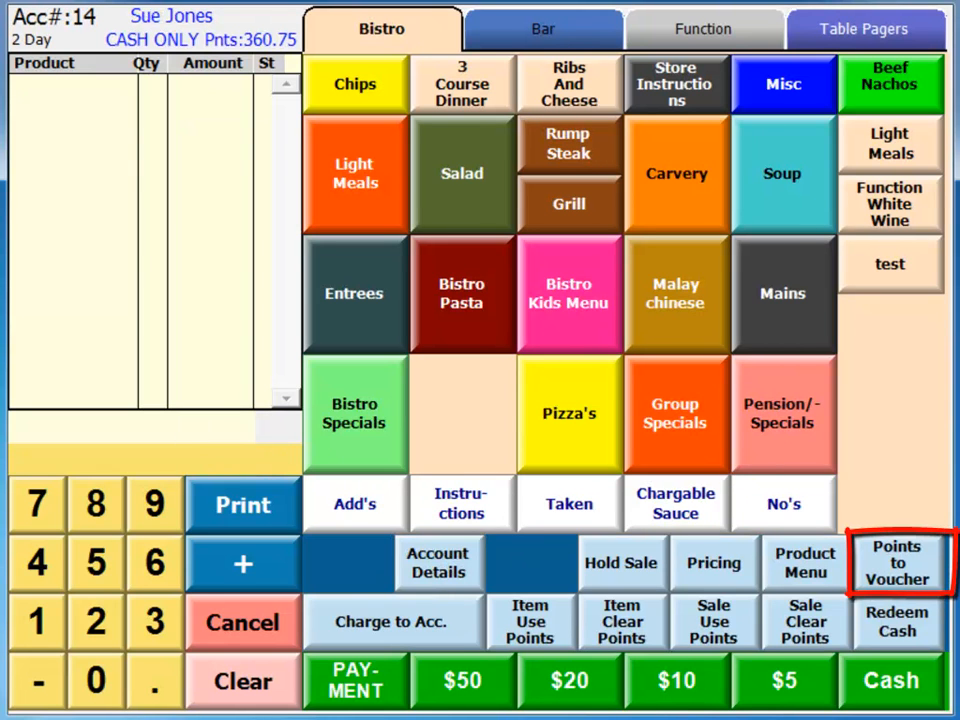
pyautogui.click(921, 576)
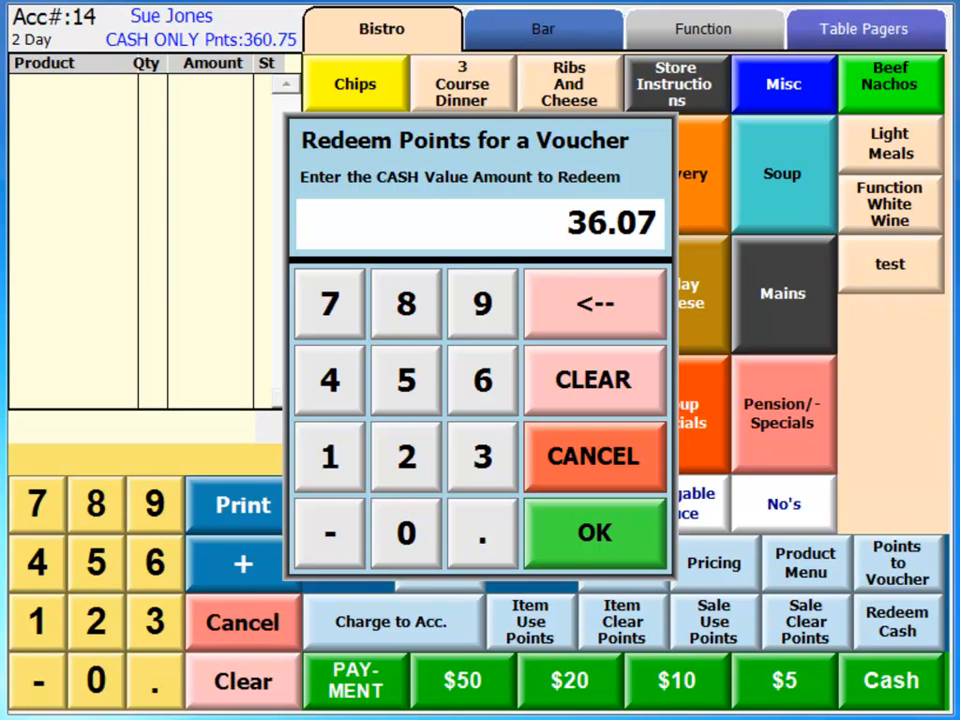
pyautogui.click(339, 458)
pyautogui.click(403, 396)
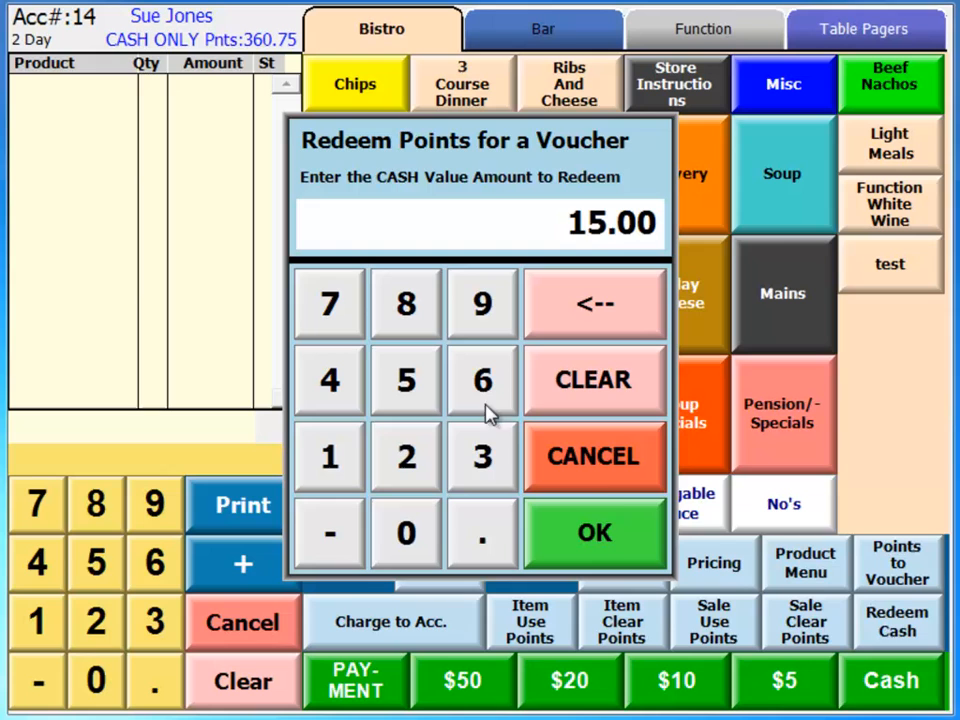
pyautogui.click(613, 532)
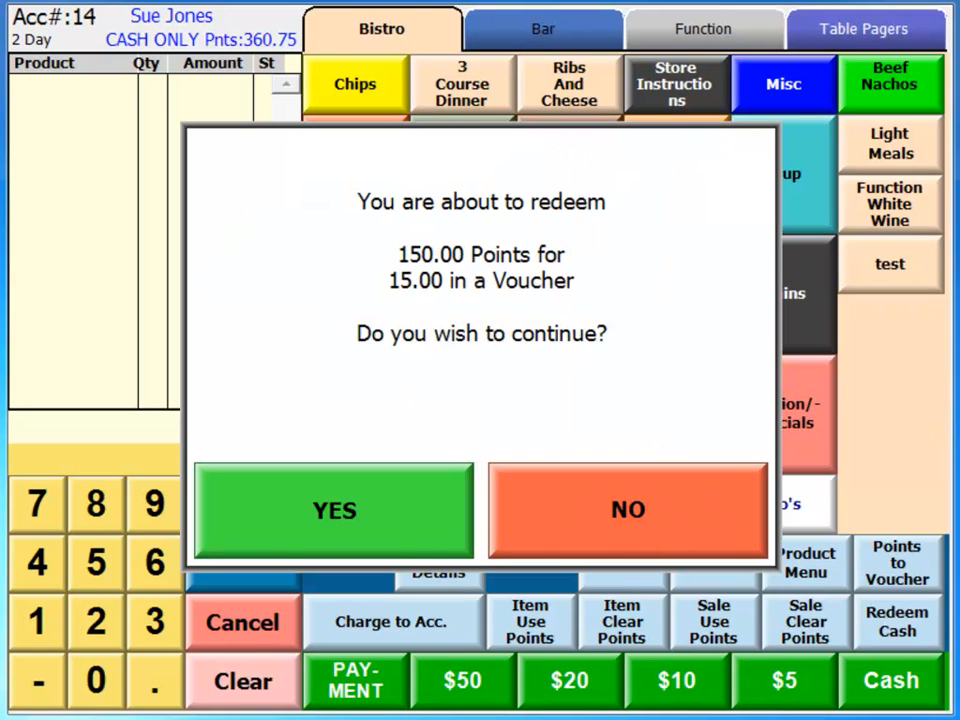
pyautogui.click(429, 510)
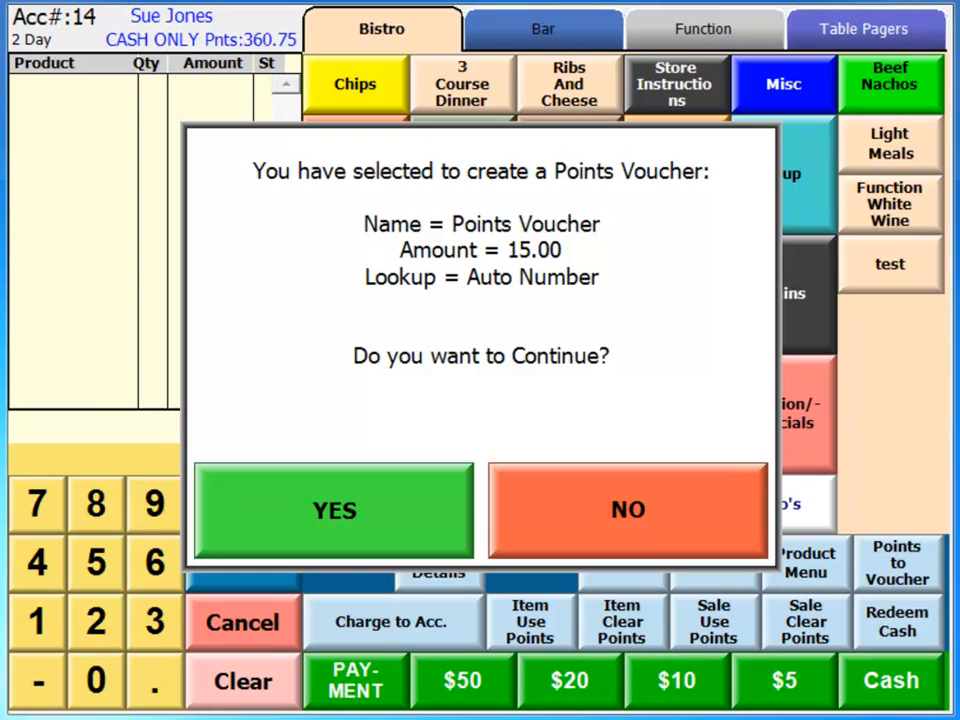
pyautogui.click(415, 508)
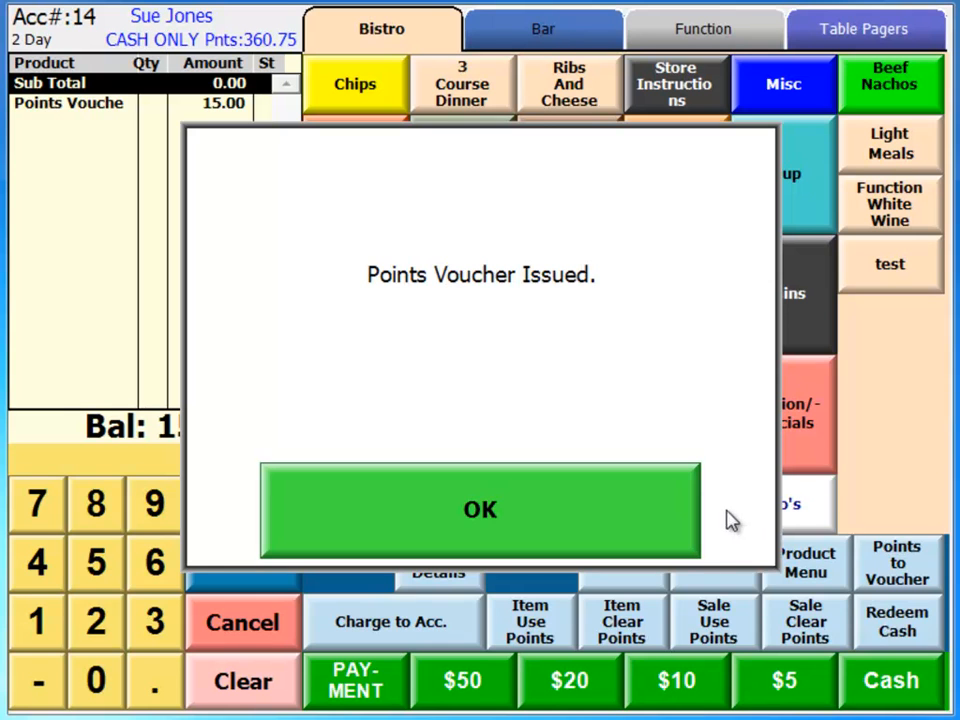
pyautogui.click(662, 508)
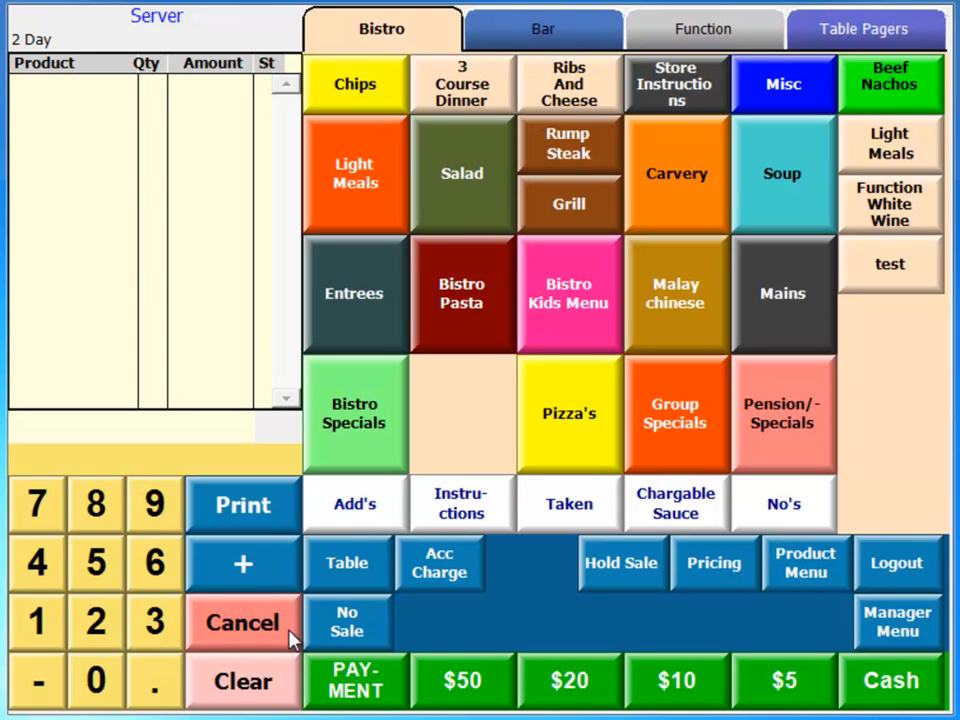
# - Recall the voucher holder's account and ring up two Beef Nachos
pyautogui.click(40, 620)
pyautogui.click(36, 561)
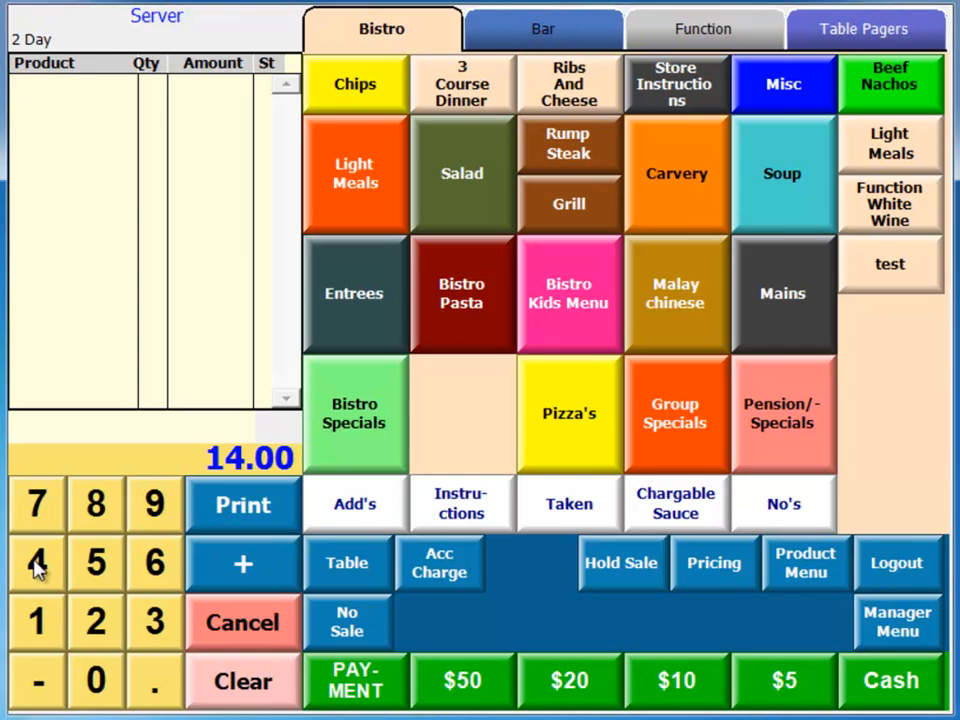
pyautogui.click(466, 566)
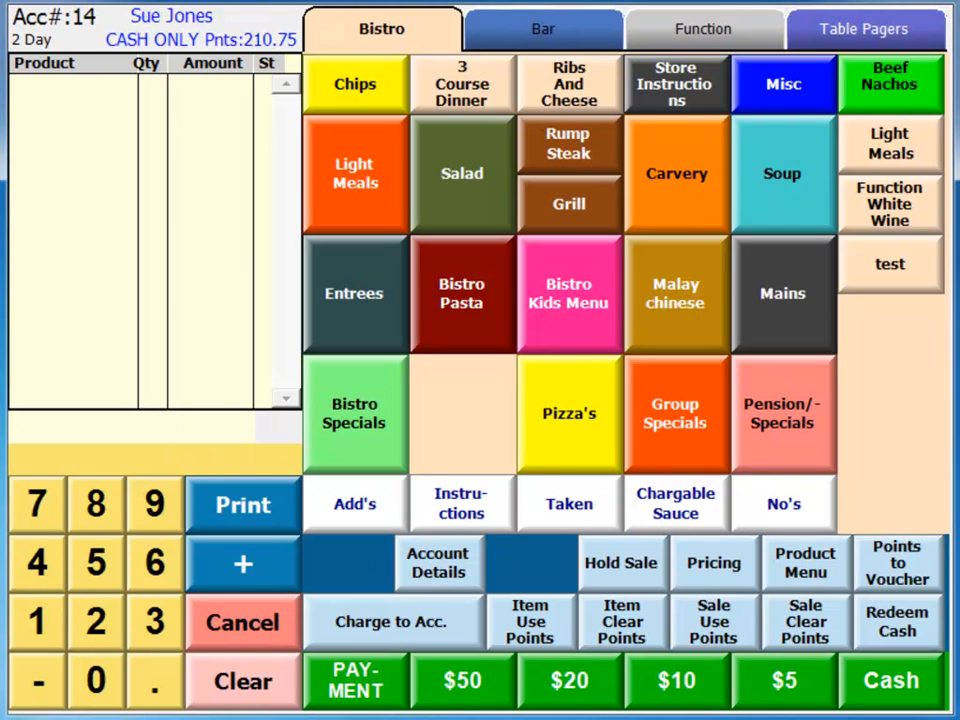
pyautogui.click(893, 98)
pyautogui.click(893, 98)
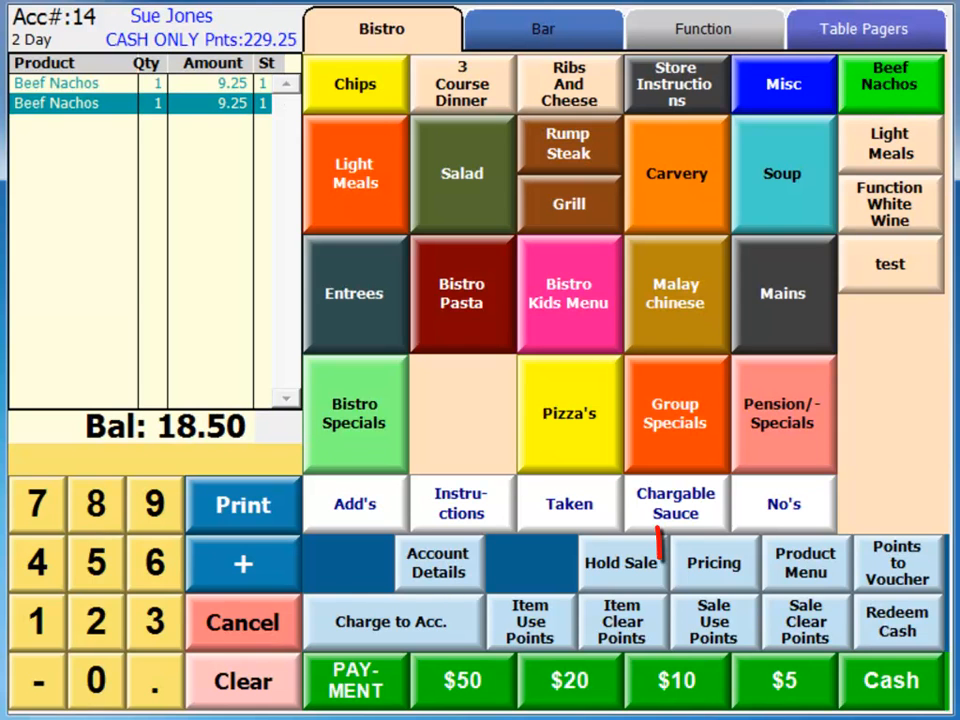
# - Redeem the $15.00 Points Voucher against the sale and pay the remaining balance in cash
pyautogui.click(741, 564)
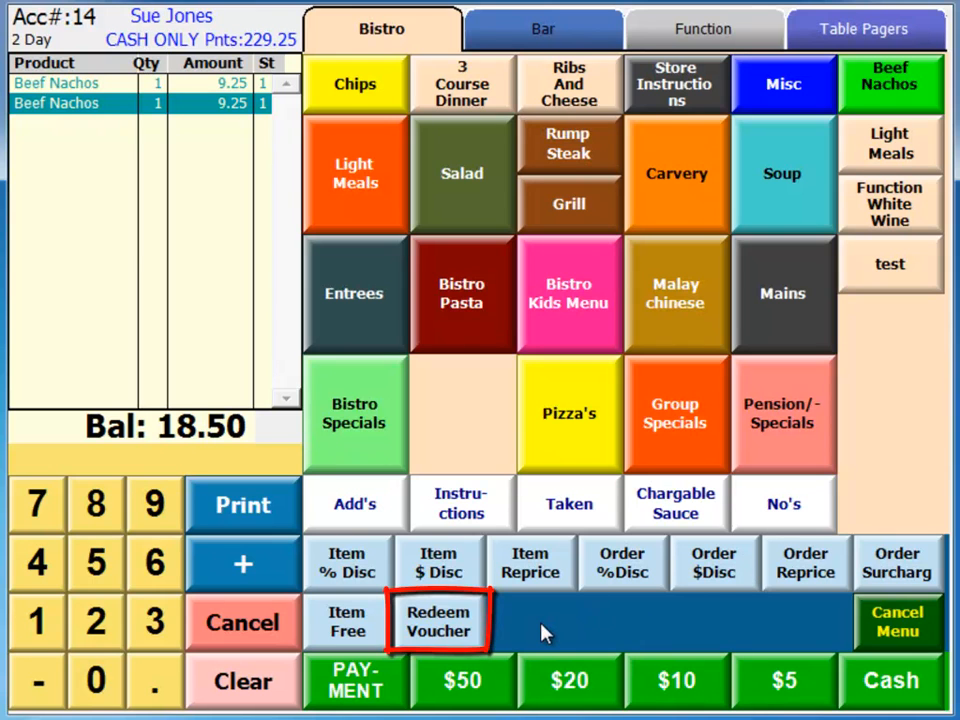
pyautogui.click(476, 634)
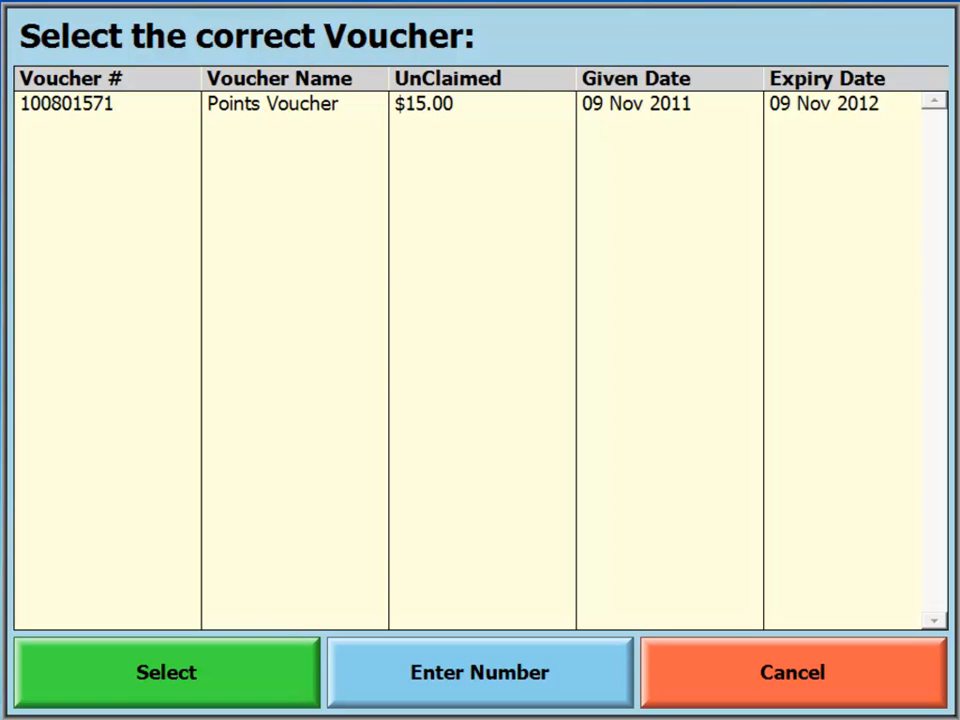
pyautogui.click(422, 108)
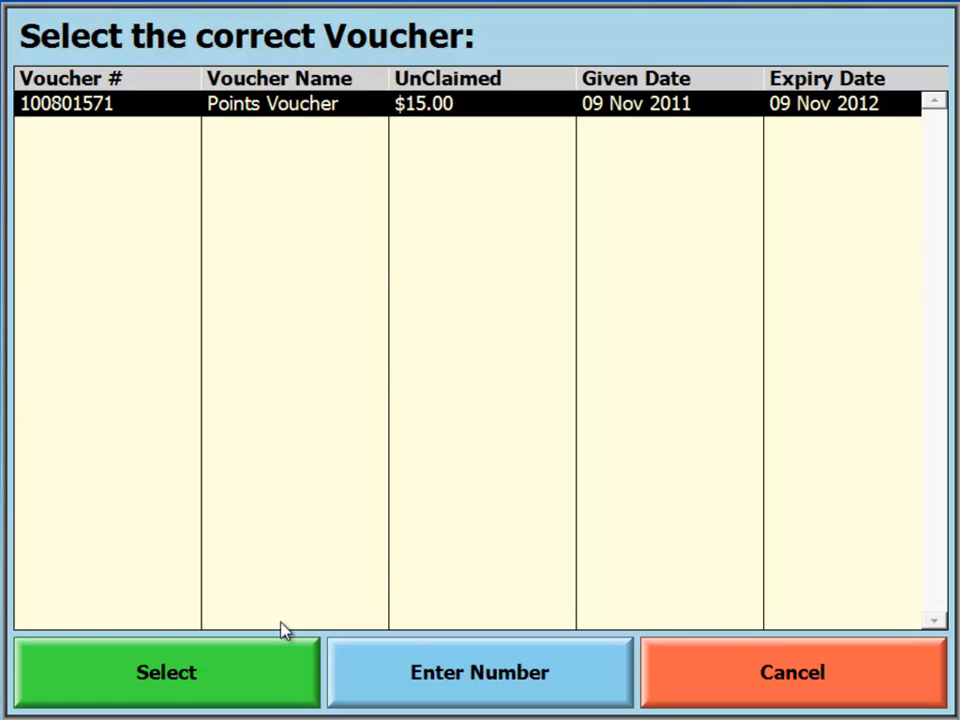
pyautogui.click(264, 681)
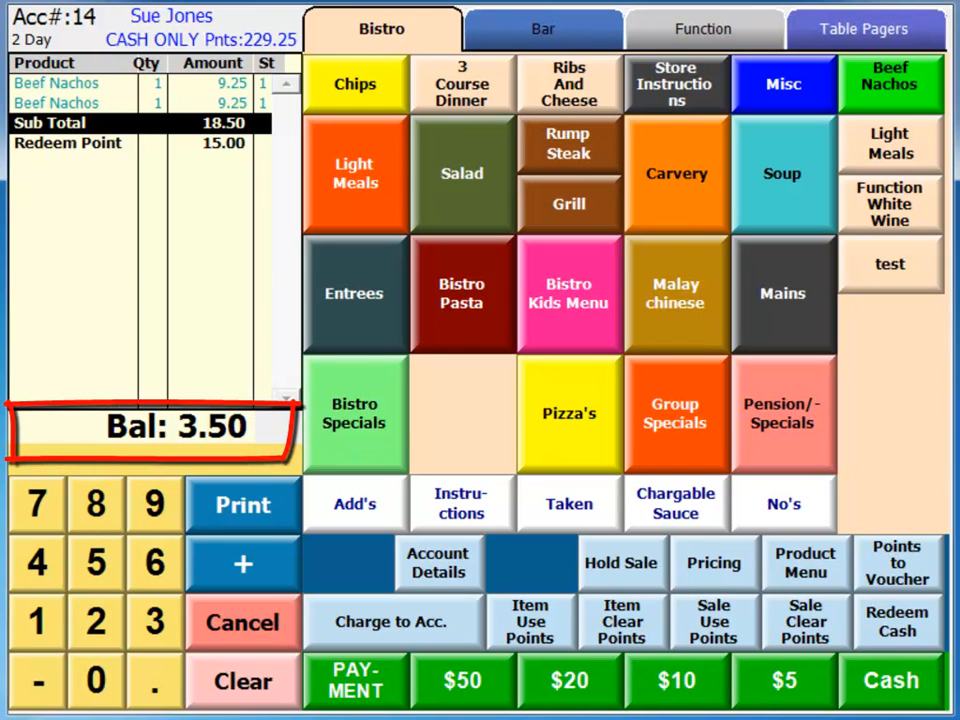
pyautogui.click(900, 681)
pyautogui.click(589, 540)
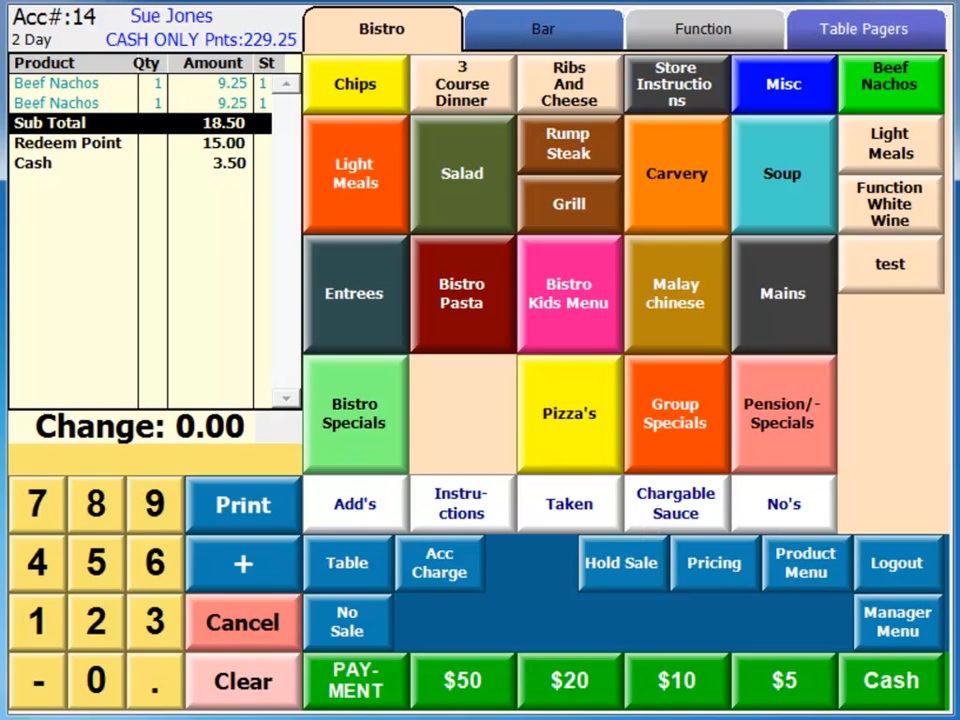